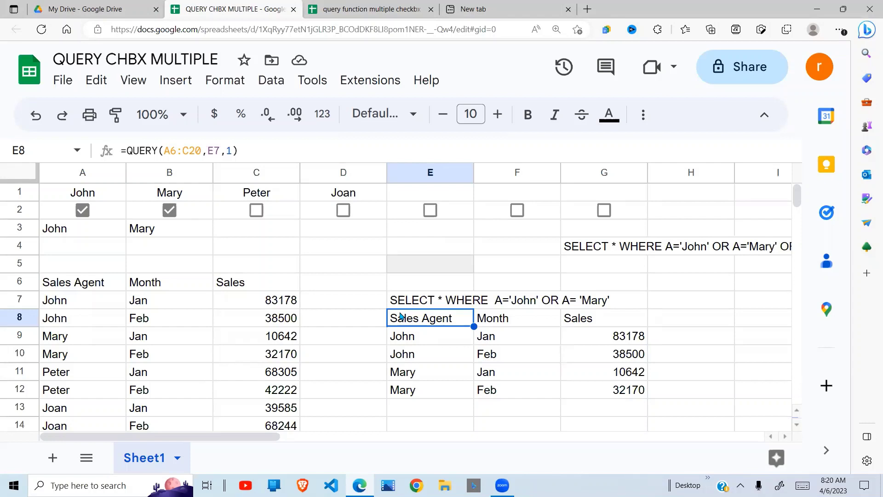
# Step: Untick the John and Mary checkboxes in A2 and B2 to empty the query results
pyautogui.click(325, 283)
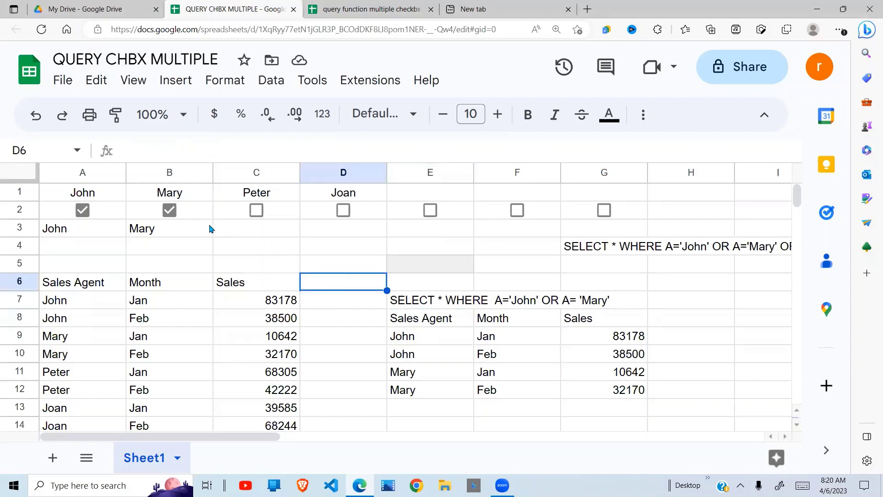
pyautogui.click(82, 213)
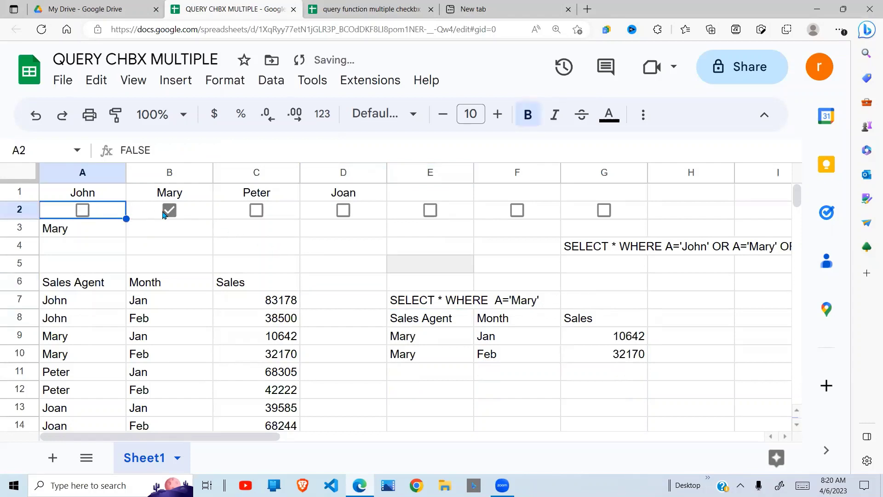
pyautogui.click(166, 212)
pyautogui.click(337, 253)
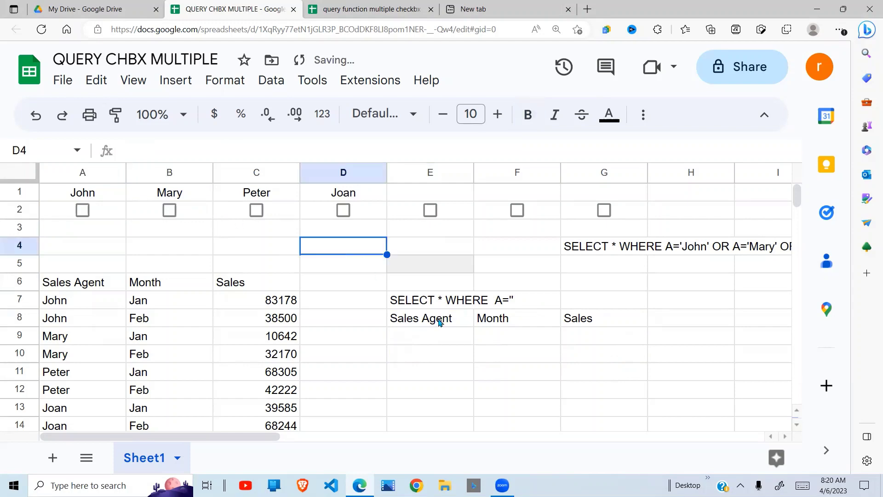
pyautogui.click(425, 336)
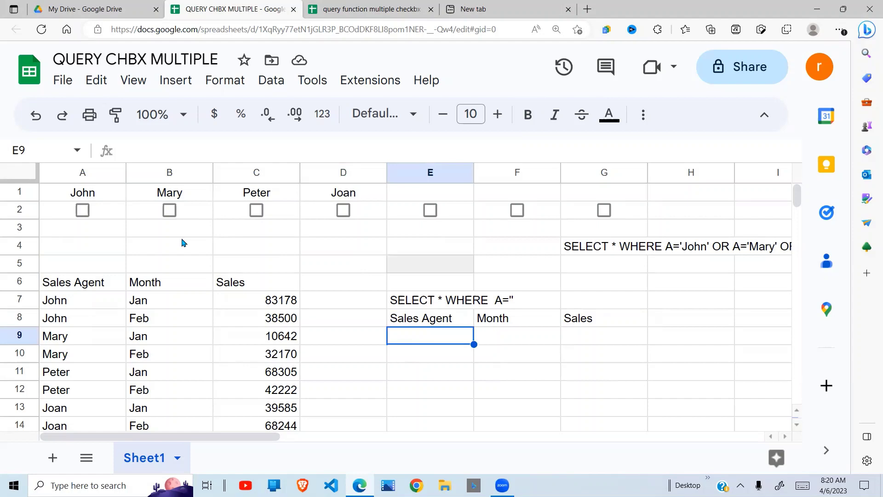
# Step: Select the Sales Agent, Month and Sales table to review the source data
pyautogui.click(89, 285)
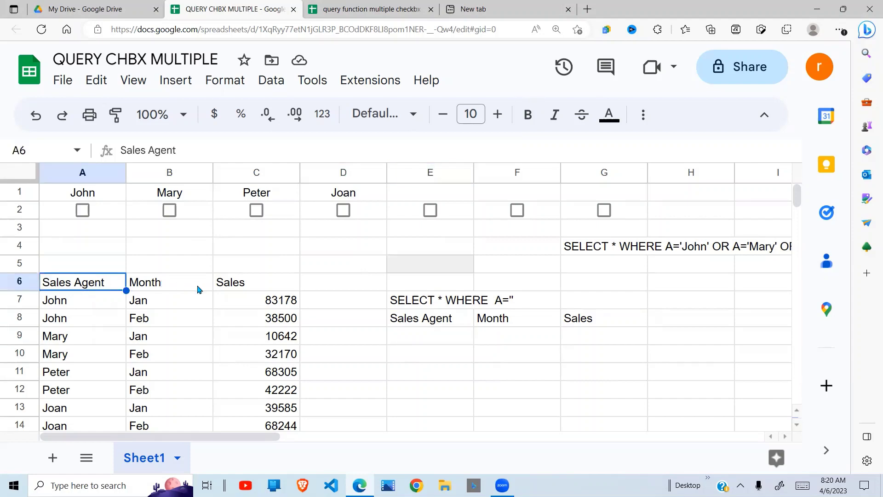
pyautogui.hotkey('shift', 'Right')
pyautogui.hotkey('shift', 'Right')
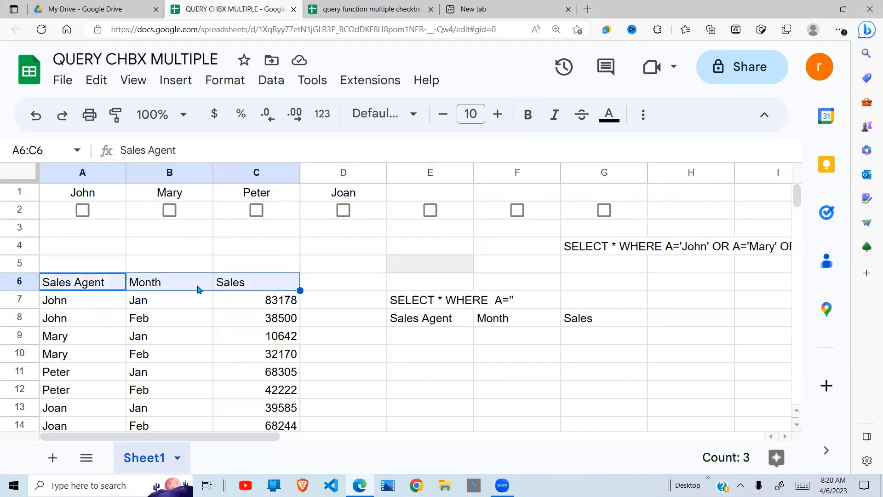
pyautogui.hotkey('shift', 'Down')
pyautogui.hotkey('shift', 'Down')
pyautogui.hotkey('shift', 'Down')
pyautogui.hotkey('shift', 'Down')
pyautogui.hotkey('shift', 'Down')
pyautogui.hotkey('shift', 'Down')
pyautogui.hotkey('shift', 'Down')
pyautogui.hotkey('shift', 'Down')
pyautogui.hotkey('shift', 'Down')
pyautogui.hotkey('shift', 'Down')
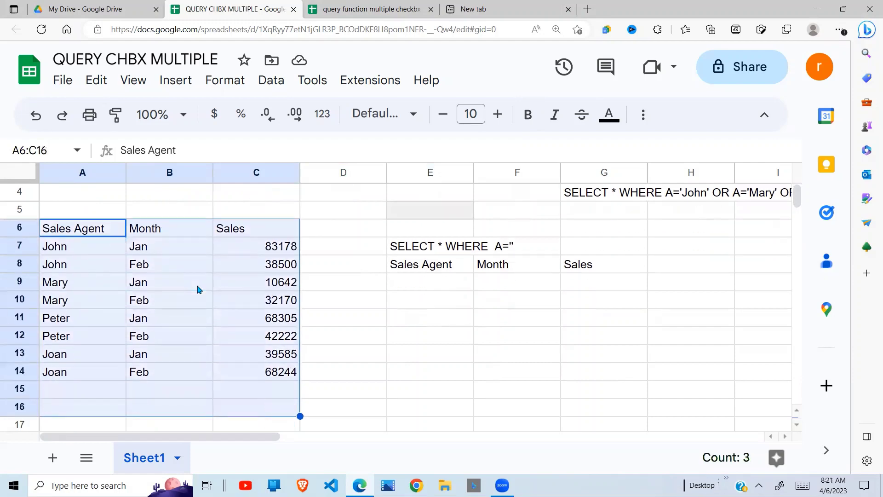
pyautogui.hotkey('shift', 'Up')
pyautogui.hotkey('shift', 'Up')
pyautogui.hotkey('shift', 'Up')
pyautogui.hotkey('shift', 'Up')
pyautogui.hotkey('shift', 'Up')
pyautogui.hotkey('shift', 'Up')
pyautogui.hotkey('shift', 'Up')
pyautogui.hotkey('shift', 'Up')
pyautogui.hotkey('shift', 'Up')
pyautogui.hotkey('shift', 'Up')
pyautogui.press('Up')
pyautogui.scroll(1, 199, 289)
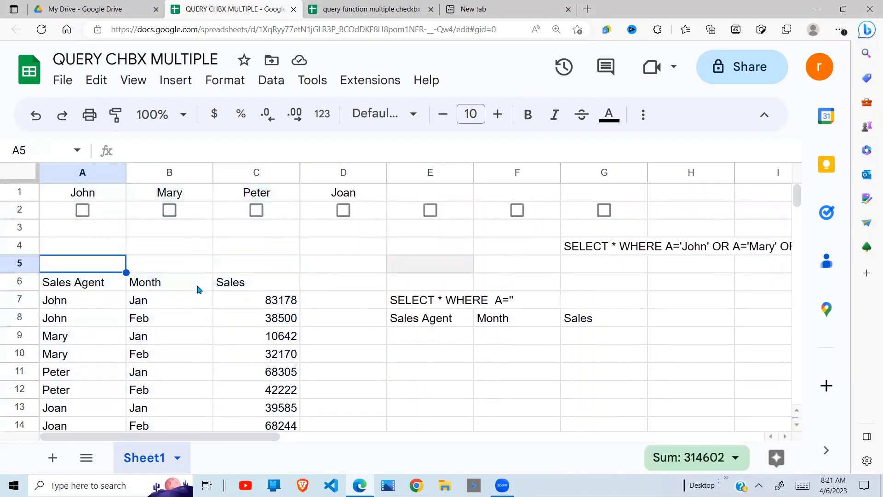
pyautogui.press('Up')
pyautogui.press('Up')
pyautogui.press('Up')
pyautogui.press('Up')
pyautogui.click(154, 229)
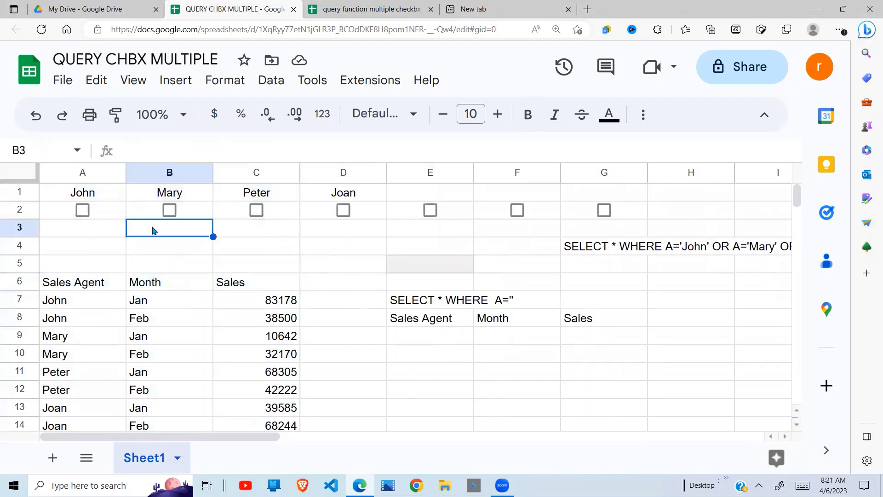
pyautogui.click(84, 211)
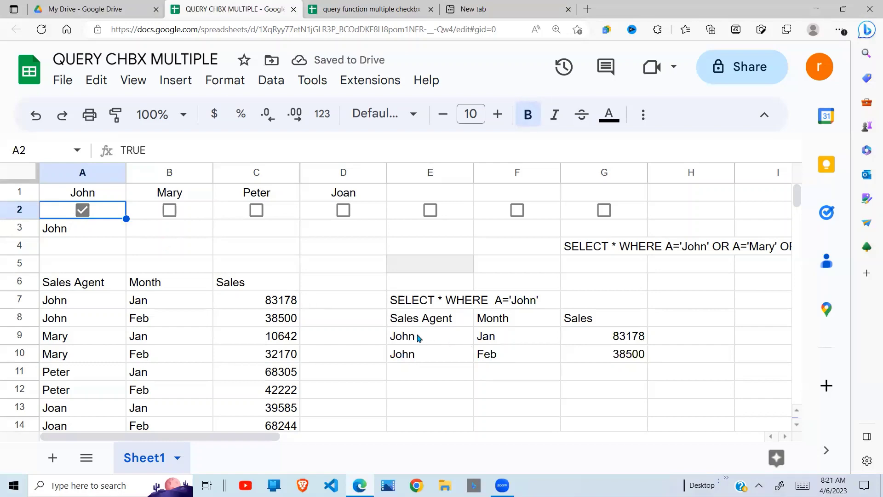
pyautogui.moveTo(411, 341); pyautogui.dragTo(641, 372)
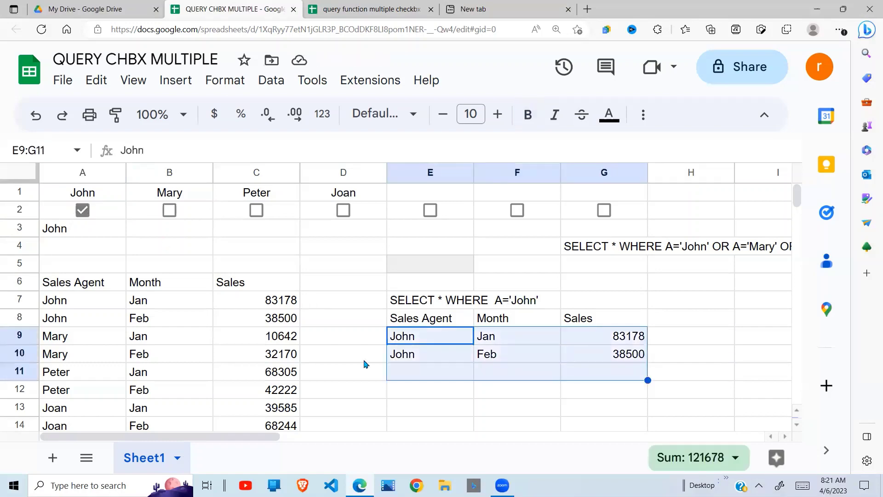
pyautogui.moveTo(87, 307); pyautogui.dragTo(275, 321)
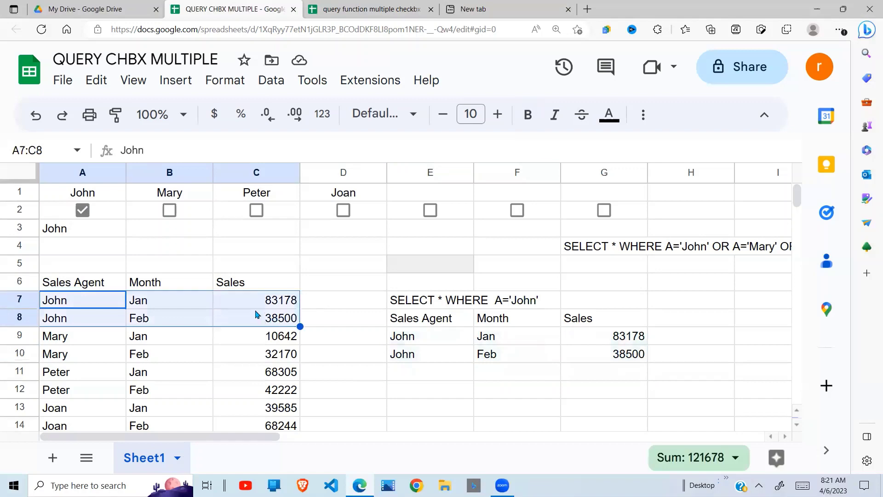
pyautogui.moveTo(416, 343); pyautogui.dragTo(587, 361)
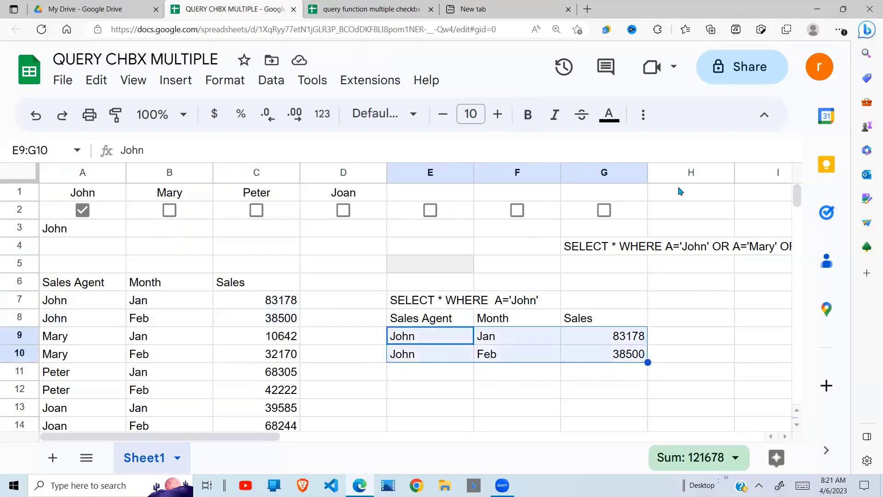
pyautogui.scroll(-5, 801, 198)
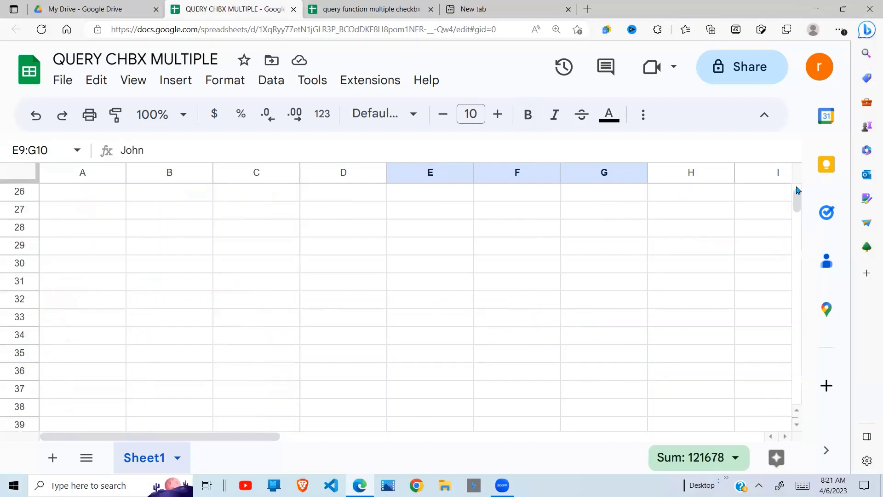
pyautogui.scroll(1, 799, 189)
pyautogui.scroll(4, 799, 190)
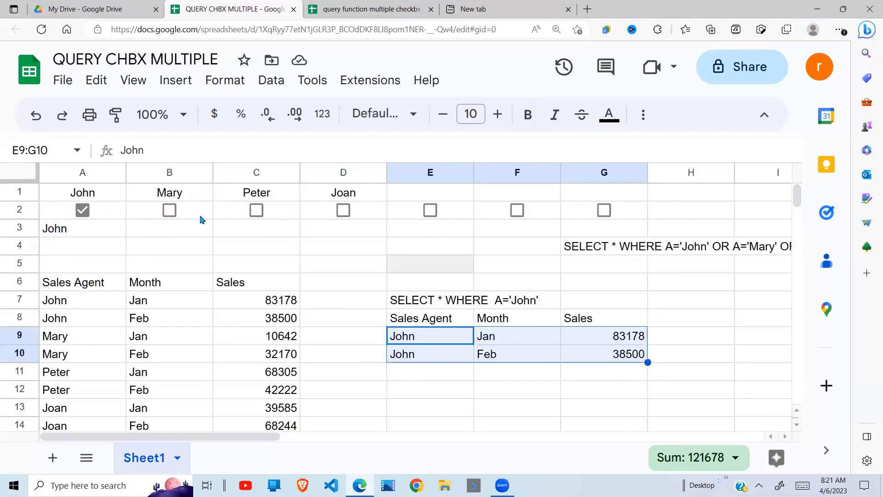
pyautogui.click(170, 210)
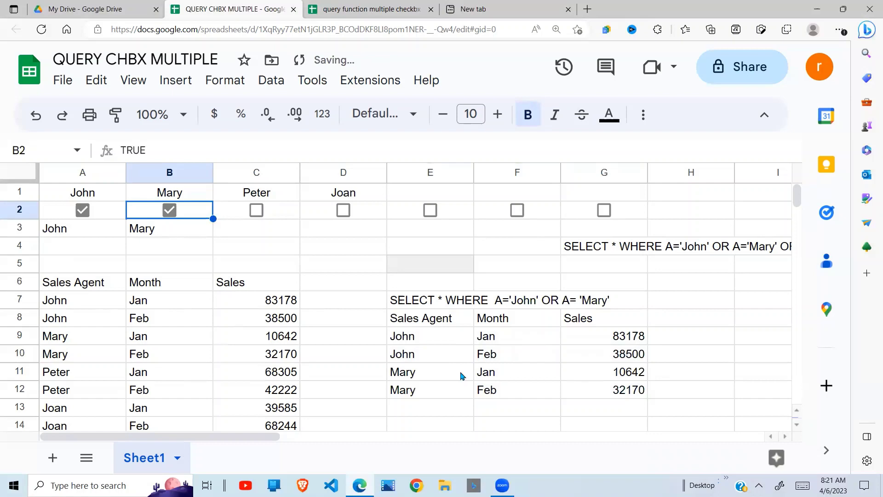
pyautogui.click(713, 359)
pyautogui.press('Down')
pyautogui.press('Down')
pyautogui.press('Down')
pyautogui.press('Down')
pyautogui.press('Down')
pyautogui.press('Down')
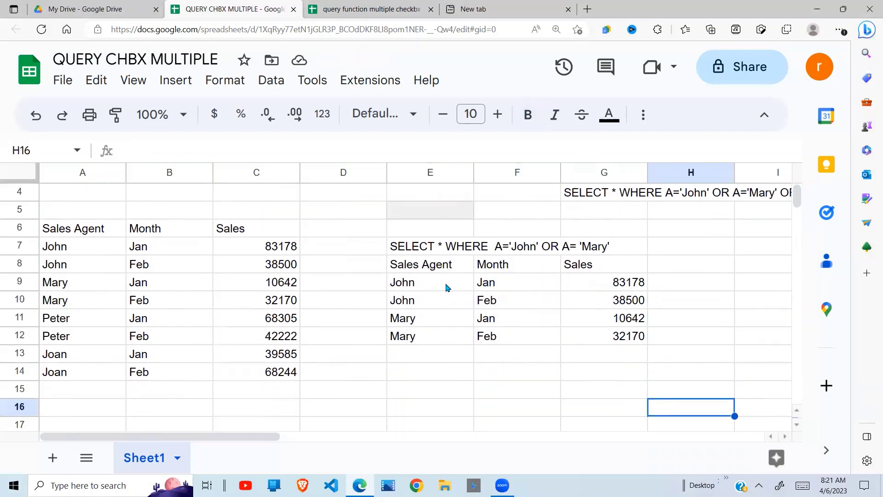
pyautogui.moveTo(427, 286); pyautogui.dragTo(615, 336)
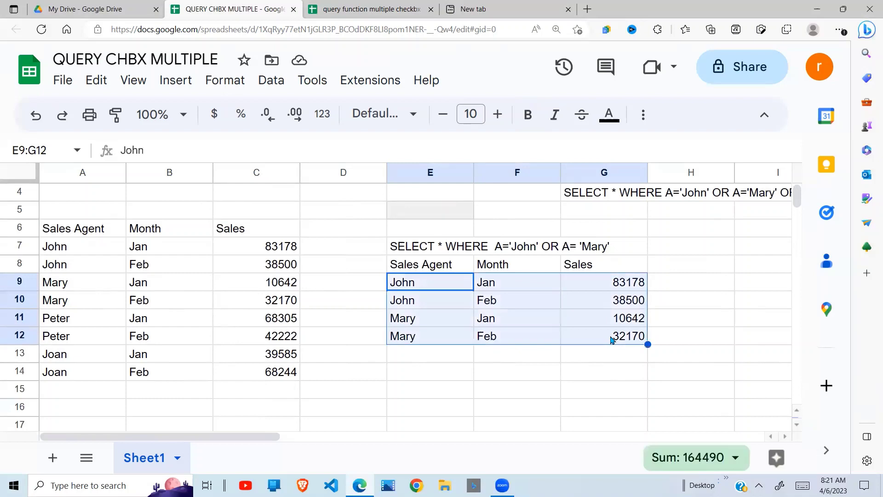
pyautogui.hotkey('ctrl', 'z')
pyautogui.hotkey('ctrl', 'z')
pyautogui.hotkey('ctrl', 'z')
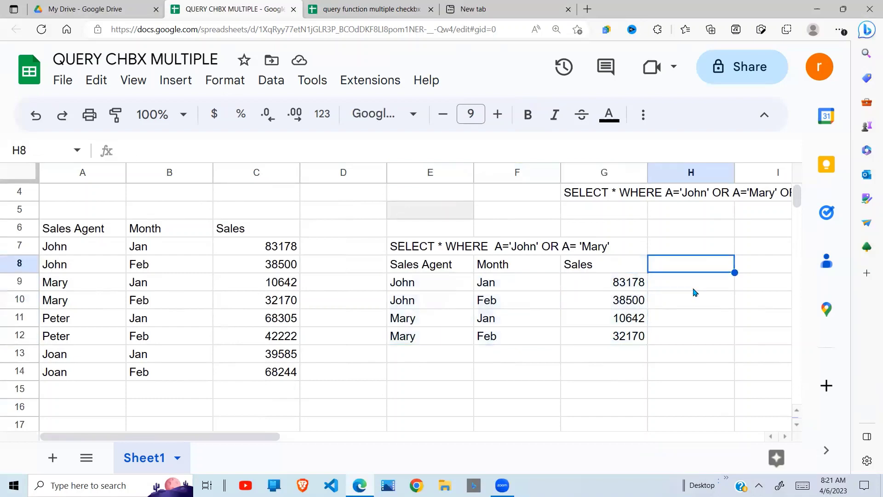
pyautogui.hotkey('ctrl', 'z')
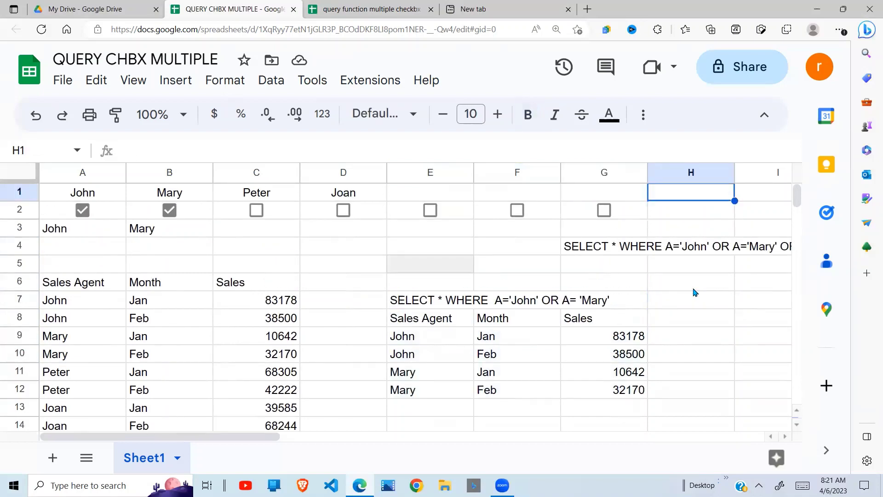
pyautogui.click(168, 210)
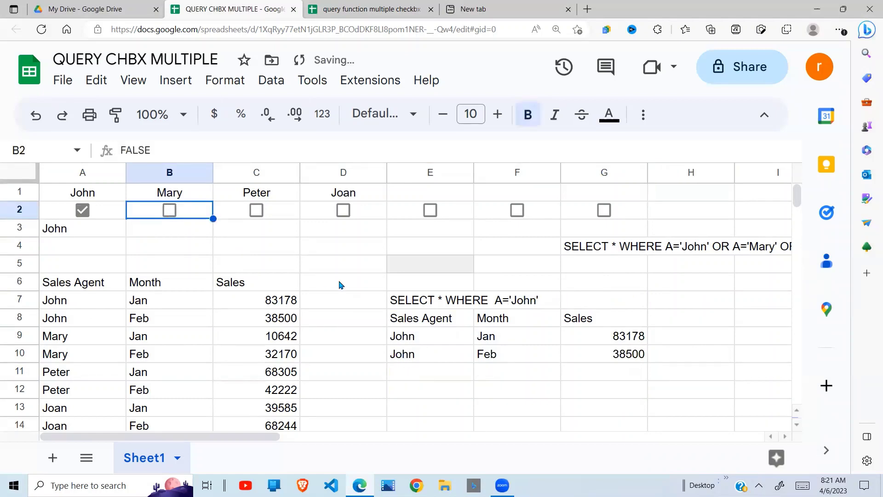
pyautogui.click(84, 212)
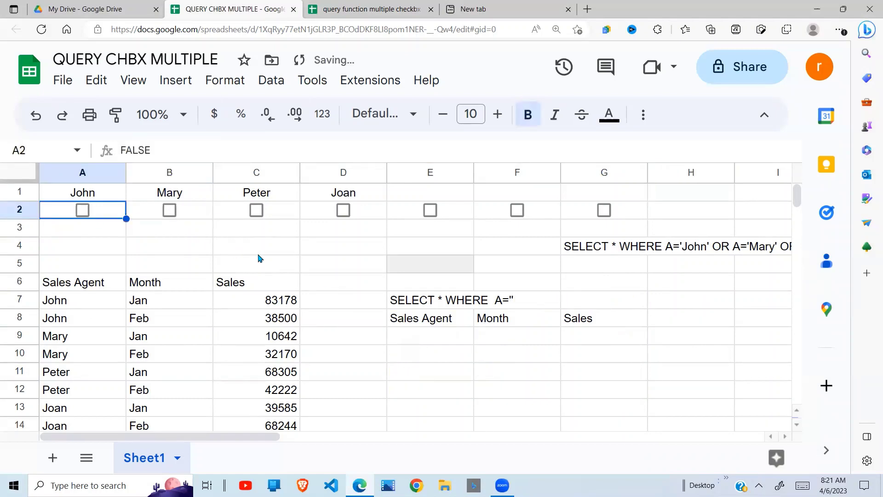
pyautogui.moveTo(432, 344); pyautogui.dragTo(559, 349)
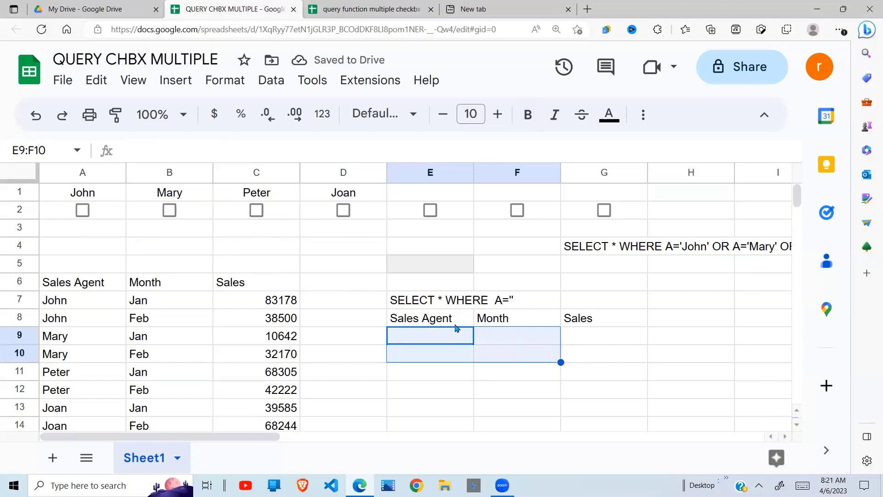
pyautogui.click(390, 252)
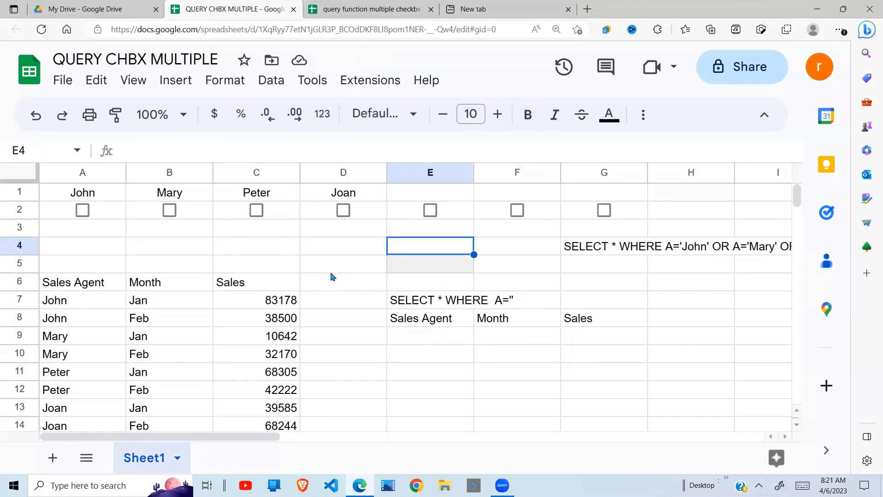
pyautogui.click(377, 11)
pyautogui.click(375, 245)
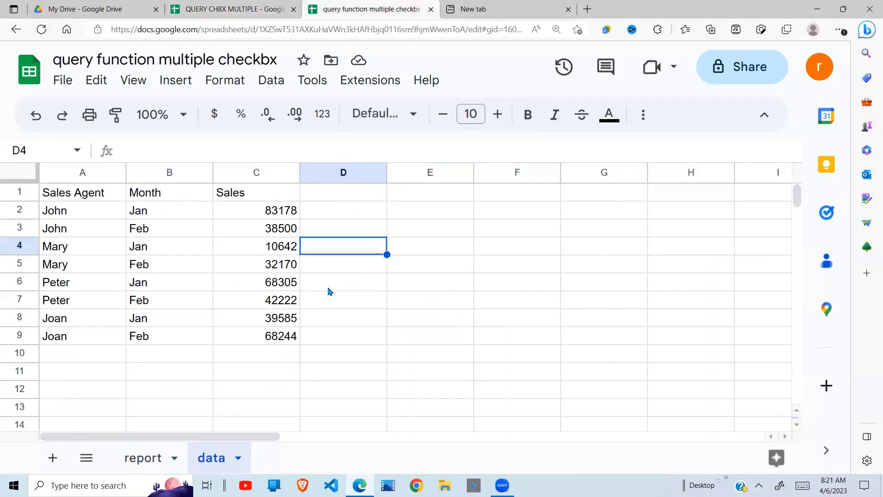
pyautogui.click(223, 290)
pyautogui.moveTo(55, 196); pyautogui.dragTo(264, 335)
pyautogui.click(329, 322)
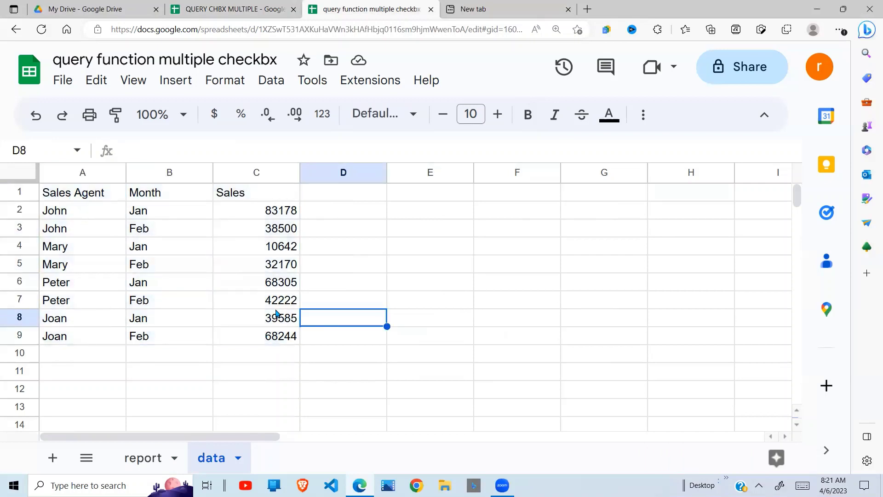
pyautogui.click(146, 462)
pyautogui.click(134, 302)
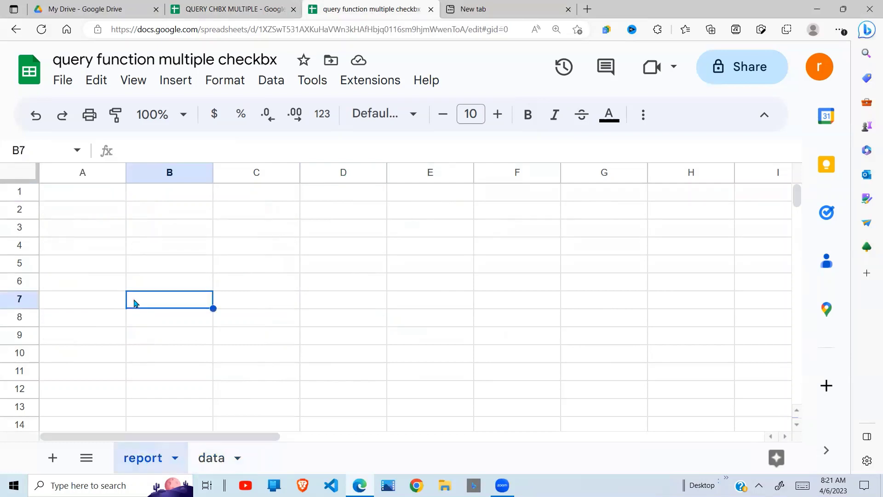
pyautogui.click(90, 200)
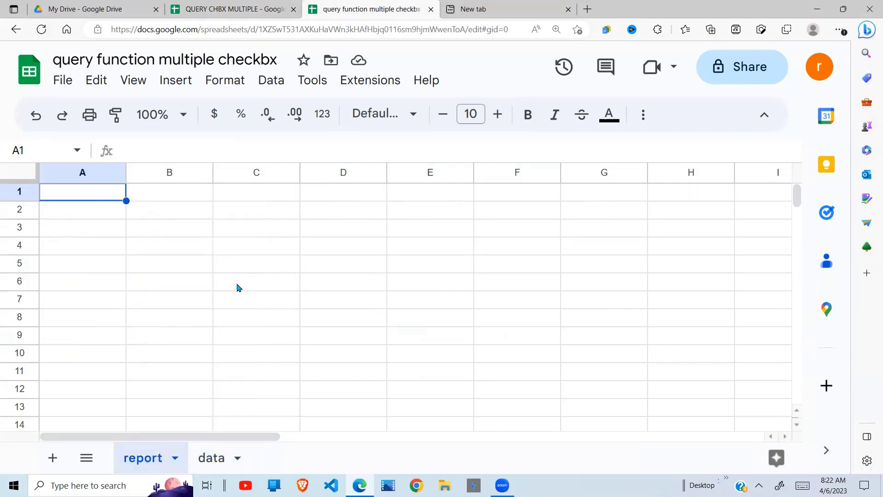
pyautogui.click(374, 285)
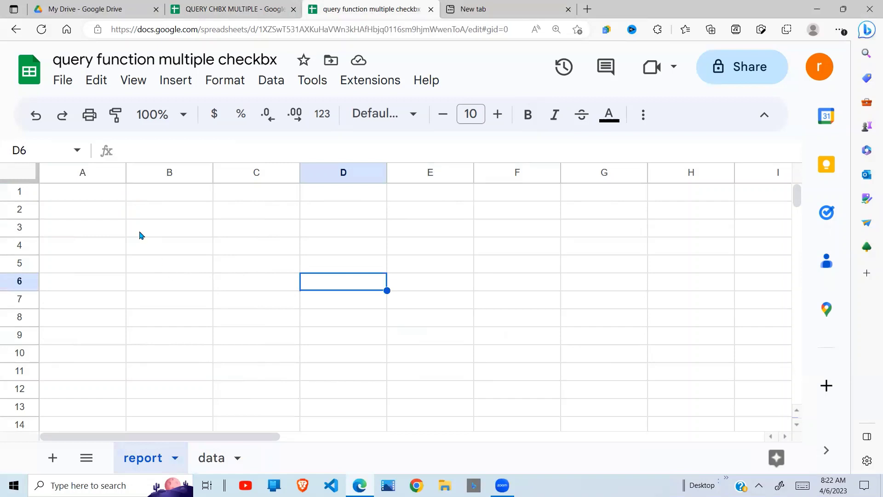
pyautogui.click(118, 199)
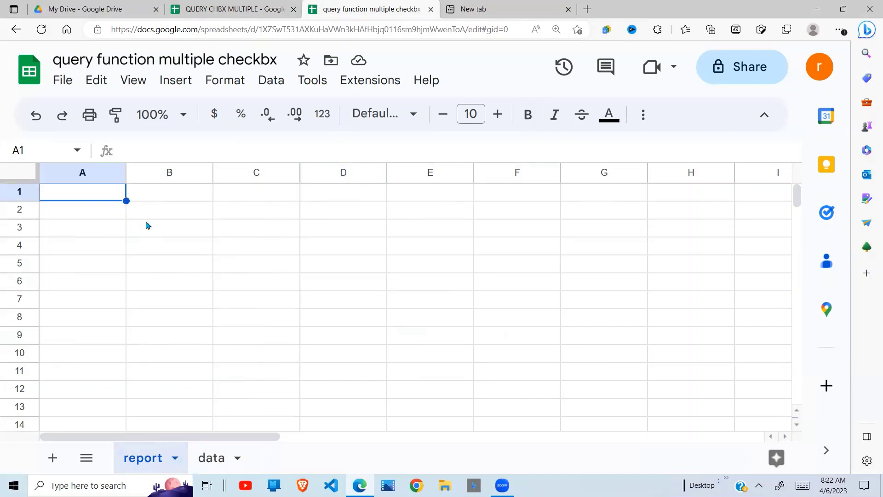
# Step: Enter =unique(data!A2:A) in report cell A1 to list the agent names
pyautogui.write('=')
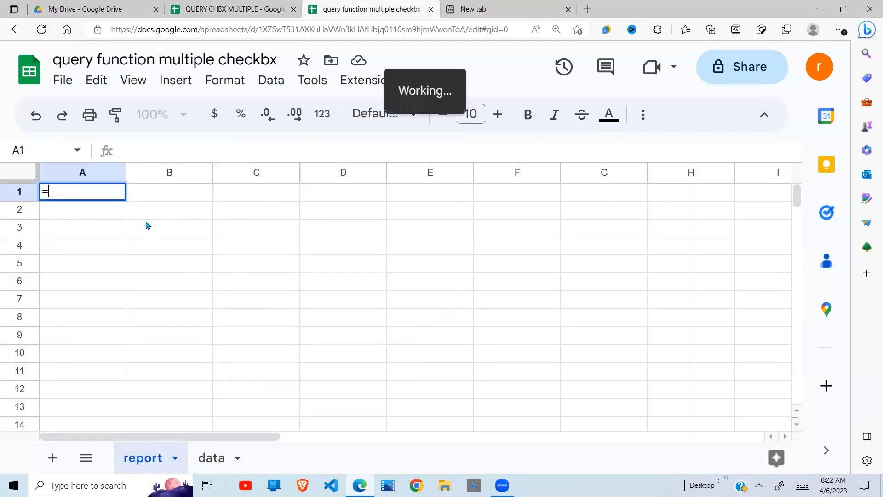
pyautogui.write('un')
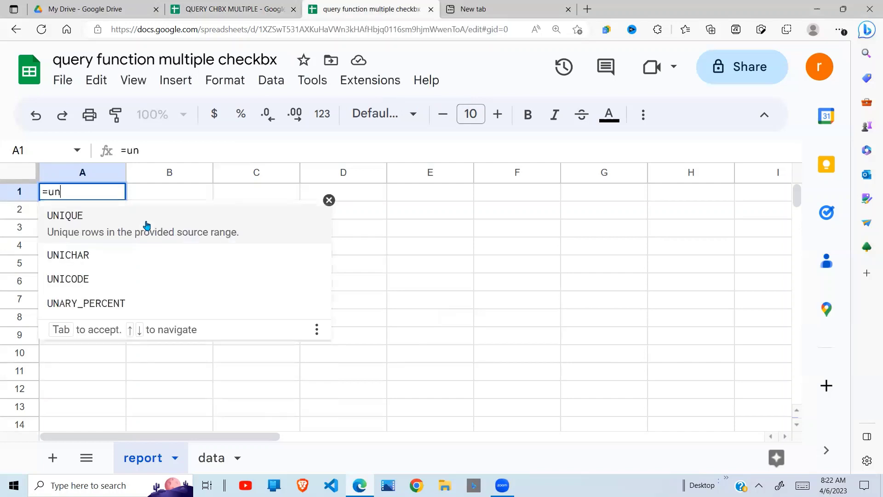
pyautogui.write('ique(')
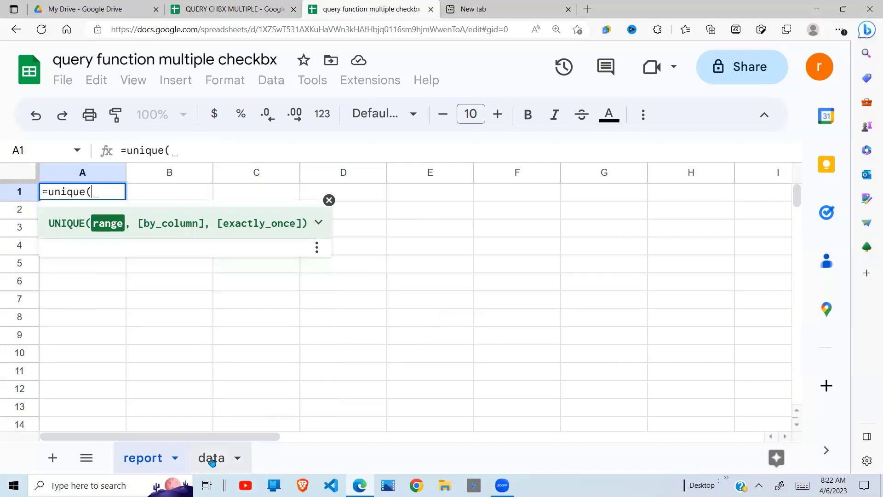
pyautogui.click(213, 459)
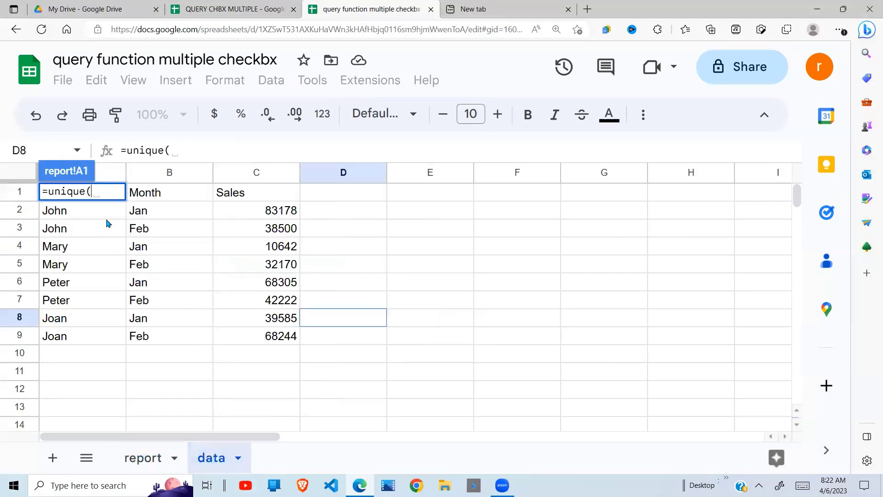
pyautogui.moveTo(106, 216); pyautogui.dragTo(92, 341)
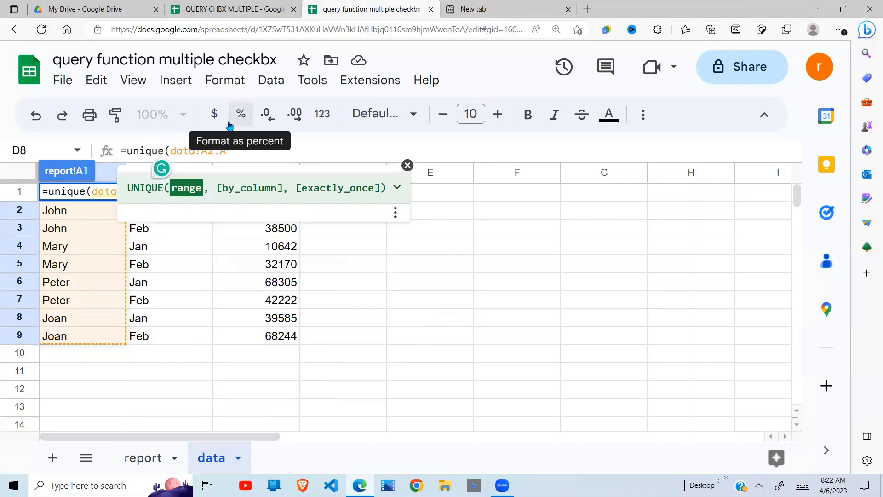
pyautogui.press('BackSpace')
pyautogui.write(')')
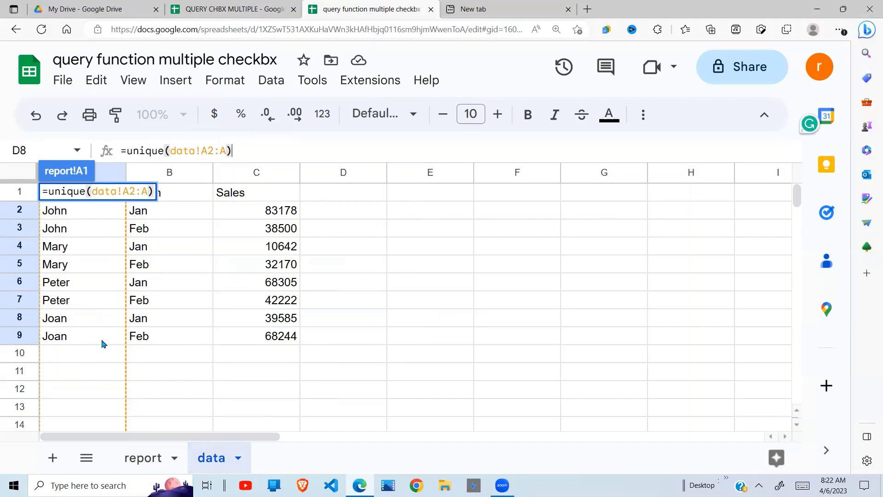
pyautogui.press('Return')
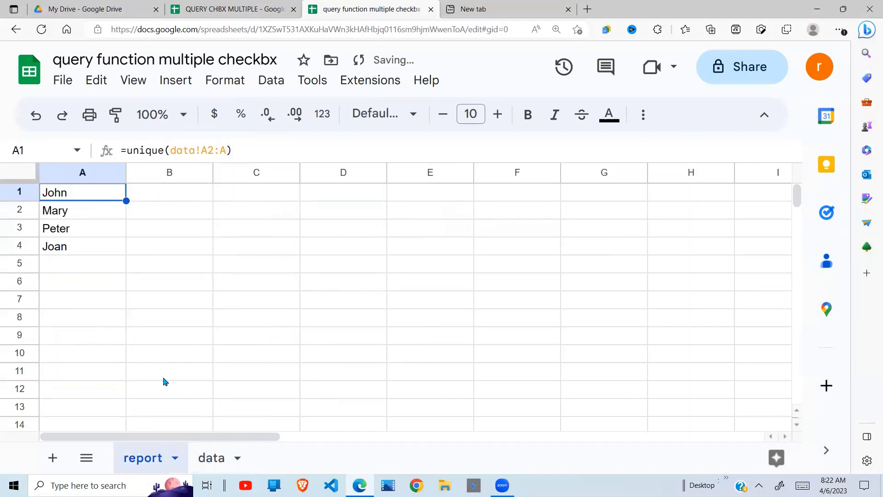
pyautogui.click(211, 458)
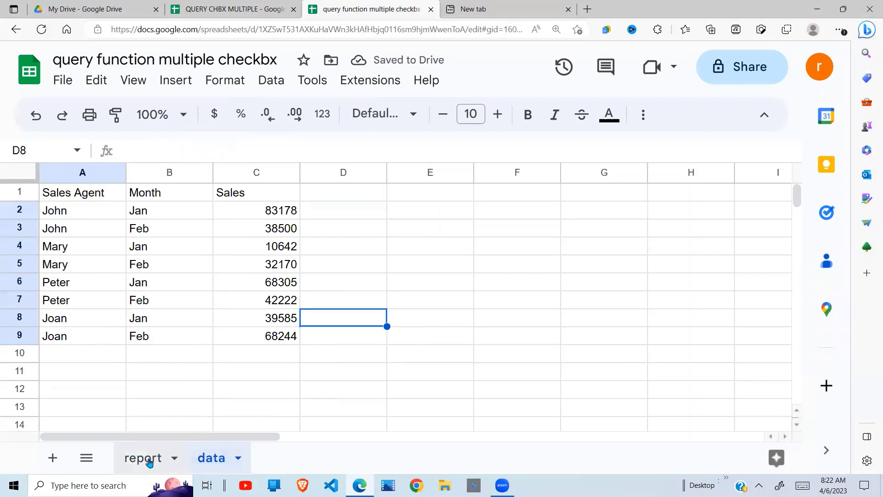
pyautogui.click(150, 460)
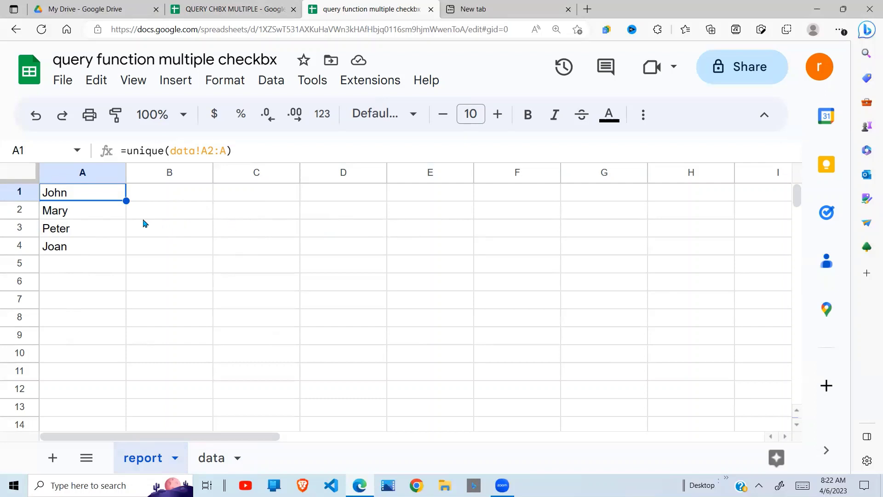
# Step: Wrap the A1 formula as =transpose(unique(data!A2:A)) to spread the names across row 1
pyautogui.click(126, 151)
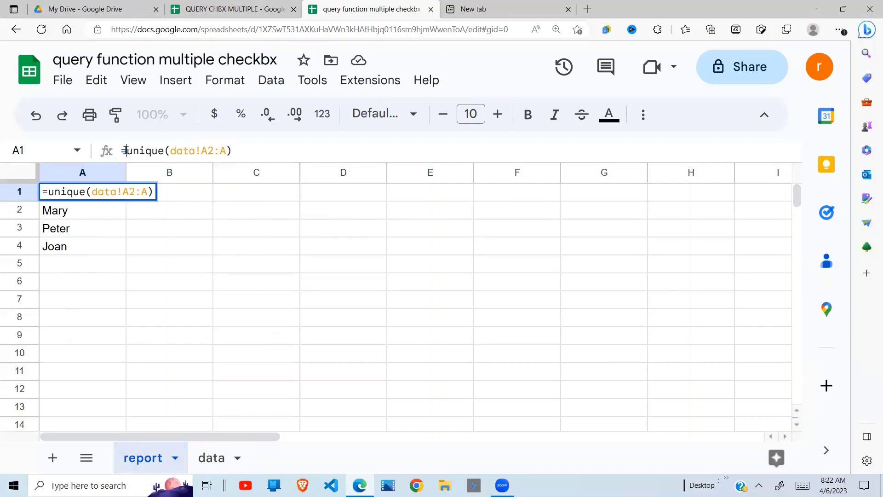
pyautogui.write('transpose')
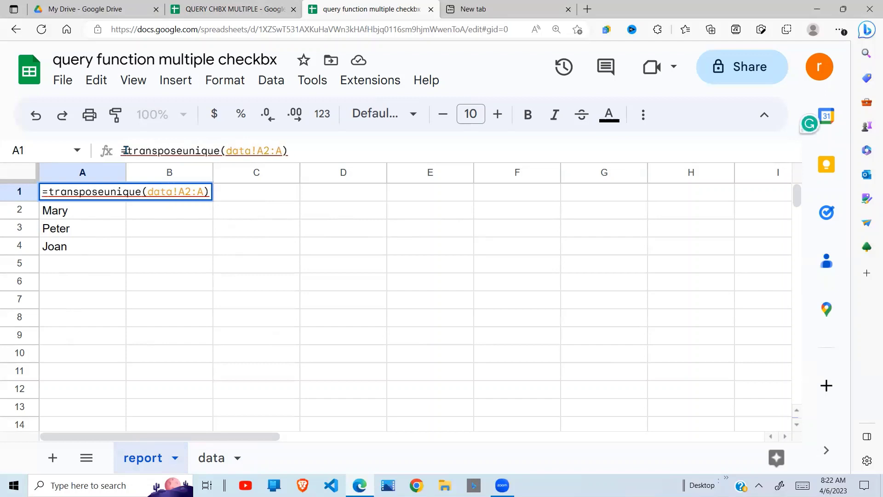
pyautogui.write('(')
pyautogui.click(303, 151)
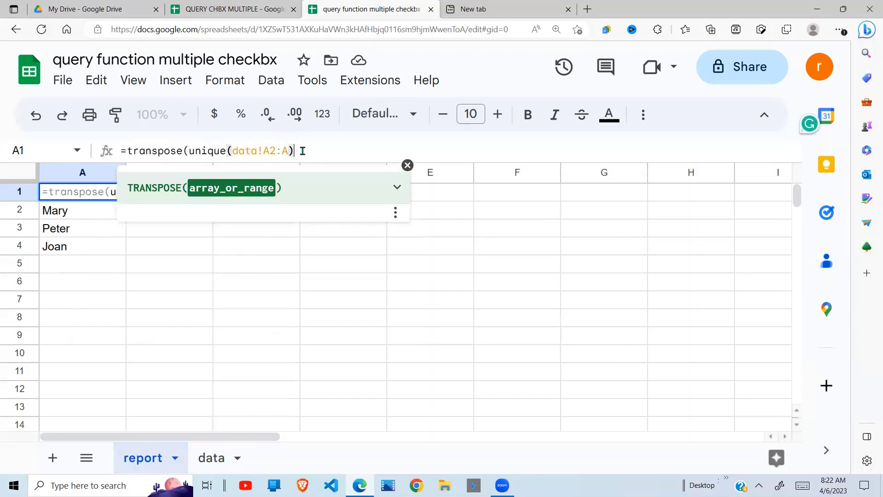
pyautogui.write(')')
pyautogui.press('Return')
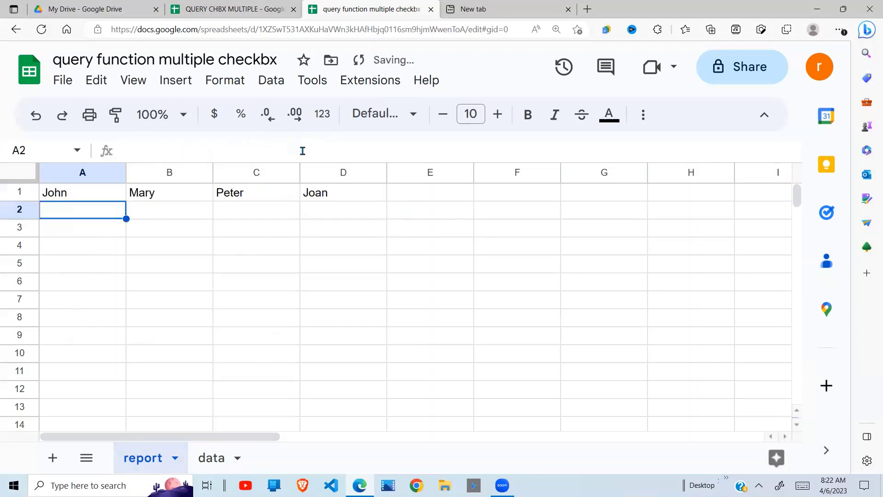
pyautogui.click(293, 237)
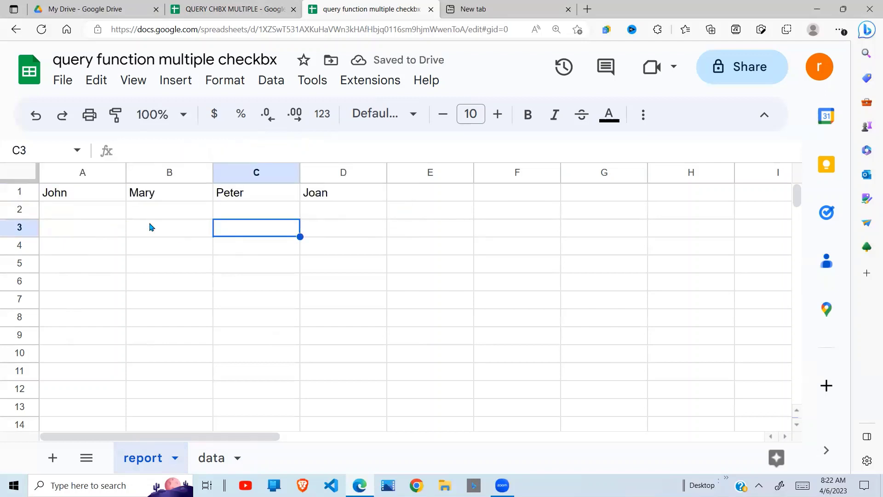
# Step: Insert checkboxes into cells A2:G2 below the agent names
pyautogui.click(107, 213)
pyautogui.moveTo(370, 218); pyautogui.dragTo(541, 217)
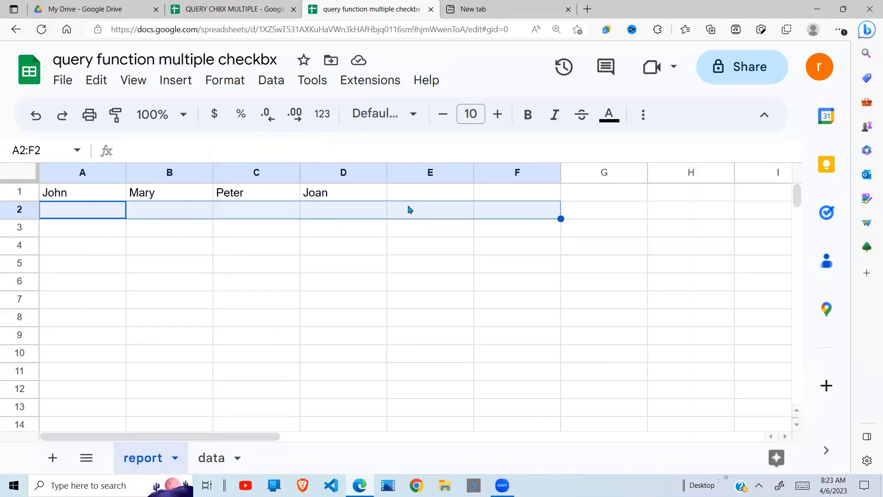
pyautogui.hotkey('shift', 'Right')
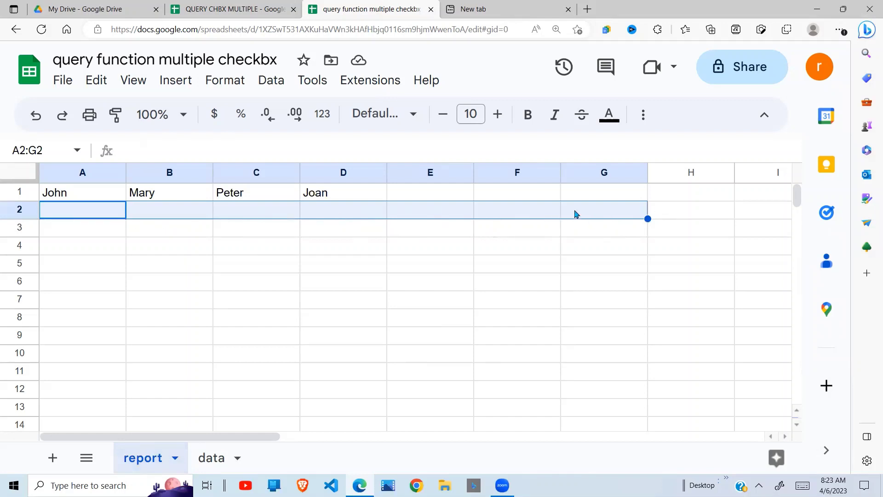
pyautogui.click(187, 87)
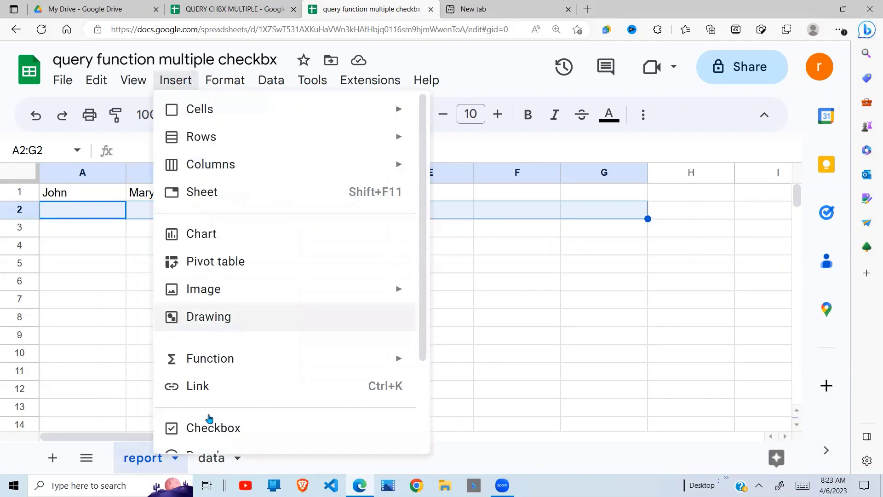
pyautogui.click(207, 429)
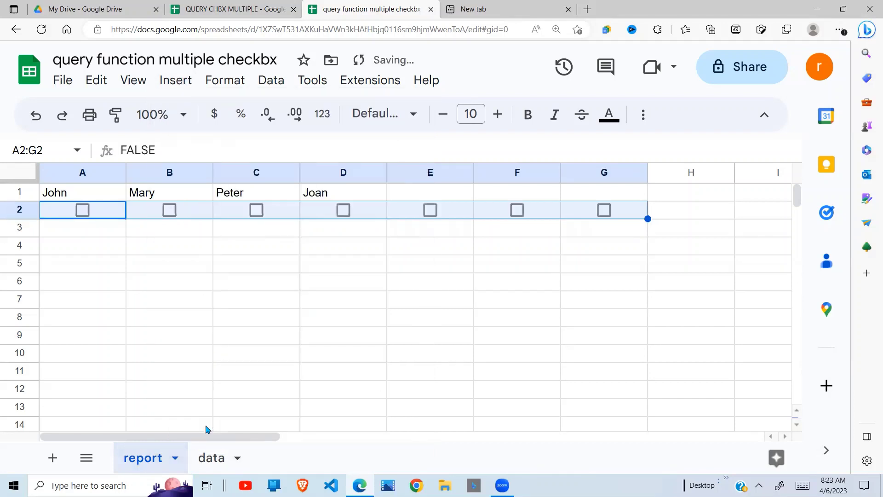
pyautogui.click(265, 243)
pyautogui.click(110, 233)
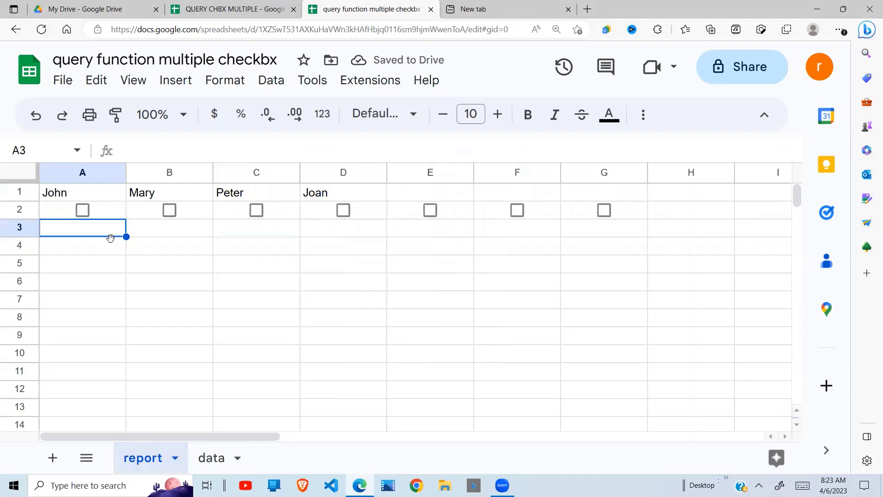
pyautogui.click(93, 269)
pyautogui.click(104, 231)
# Step: Tick the checkboxes under John and Mary
pyautogui.click(83, 213)
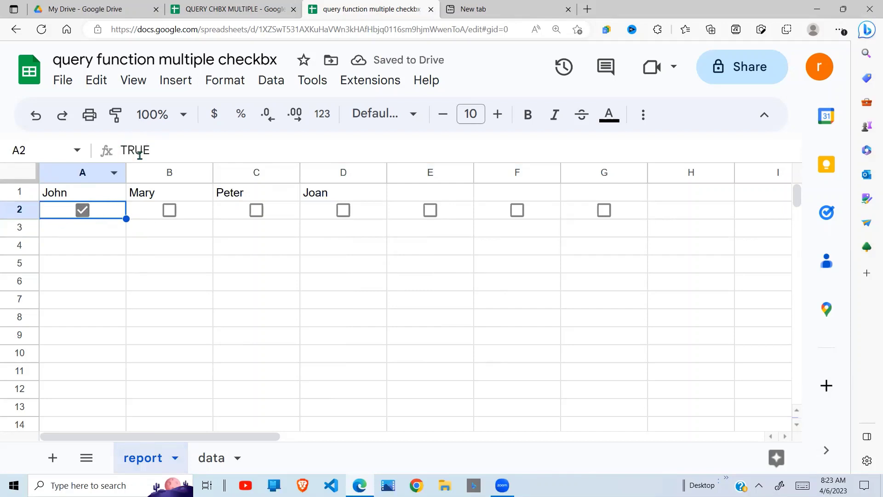
pyautogui.click(77, 229)
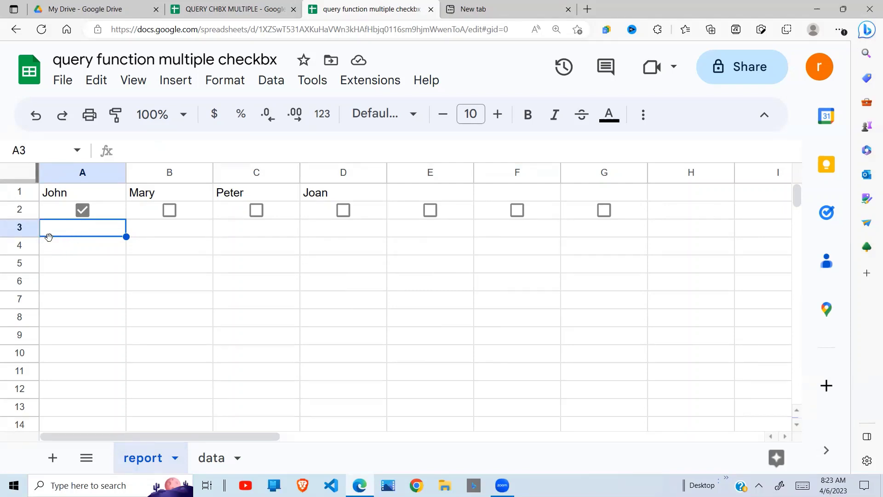
pyautogui.click(169, 210)
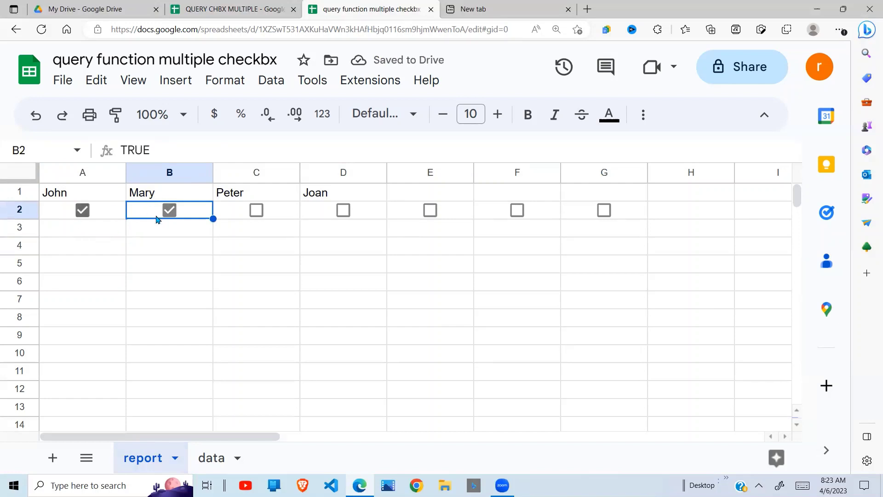
pyautogui.click(76, 233)
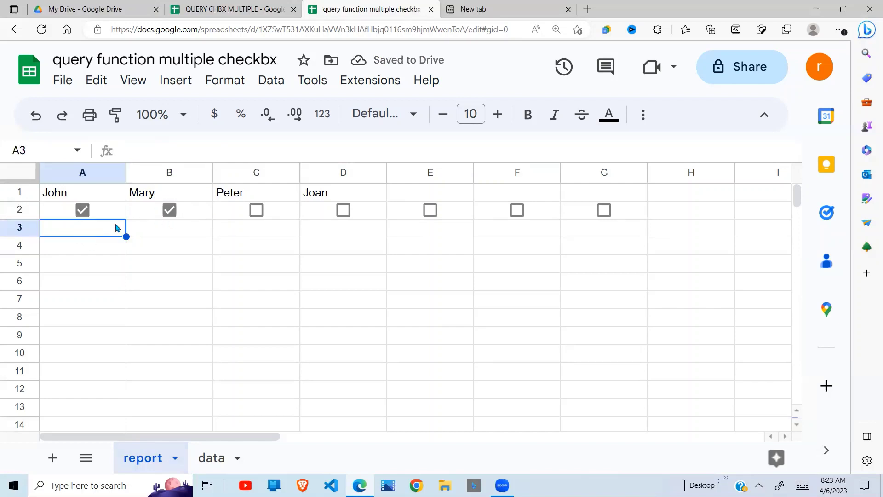
pyautogui.click(181, 229)
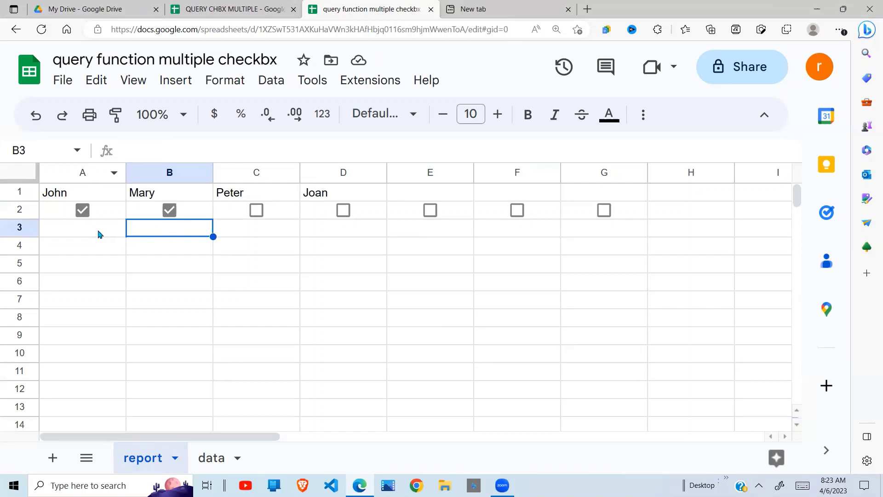
pyautogui.click(98, 233)
pyautogui.click(173, 235)
pyautogui.moveTo(111, 235); pyautogui.dragTo(609, 245)
pyautogui.click(336, 268)
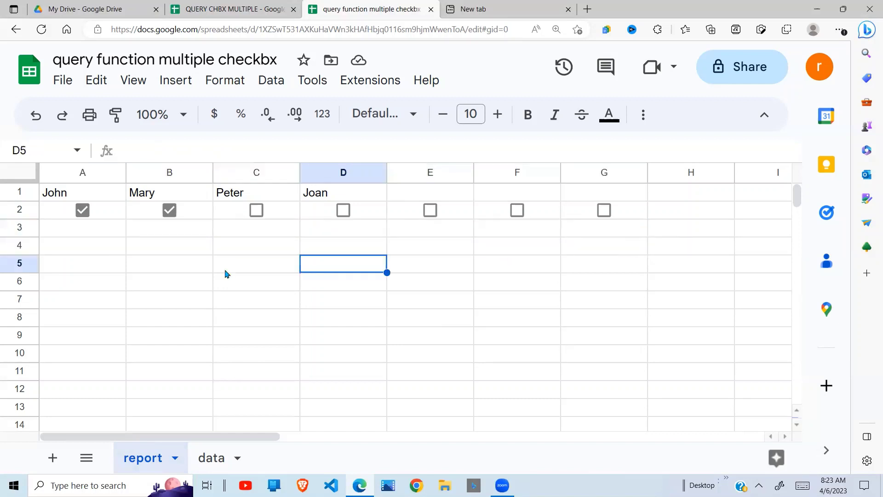
pyautogui.click(157, 234)
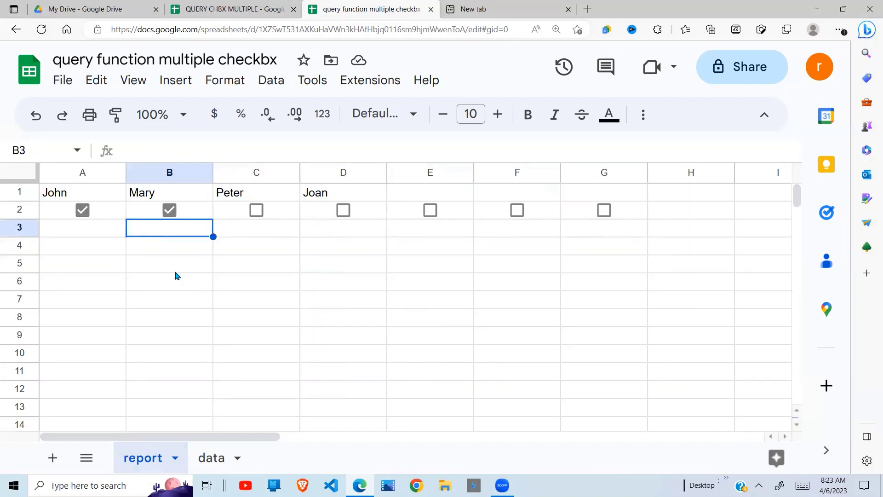
pyautogui.click(136, 270)
# Step: Enter =filter(A1:G1,A2:G2) in A3 to return the ticked agents John and Mary
pyautogui.click(81, 234)
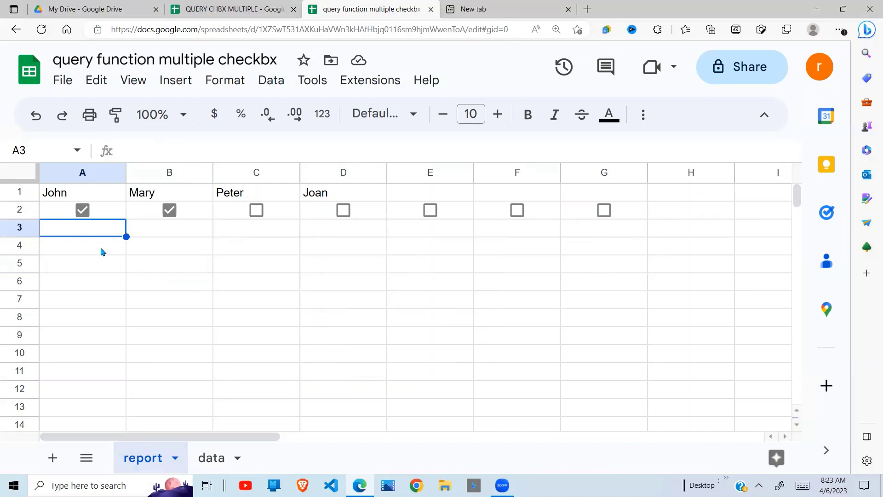
pyautogui.write('=')
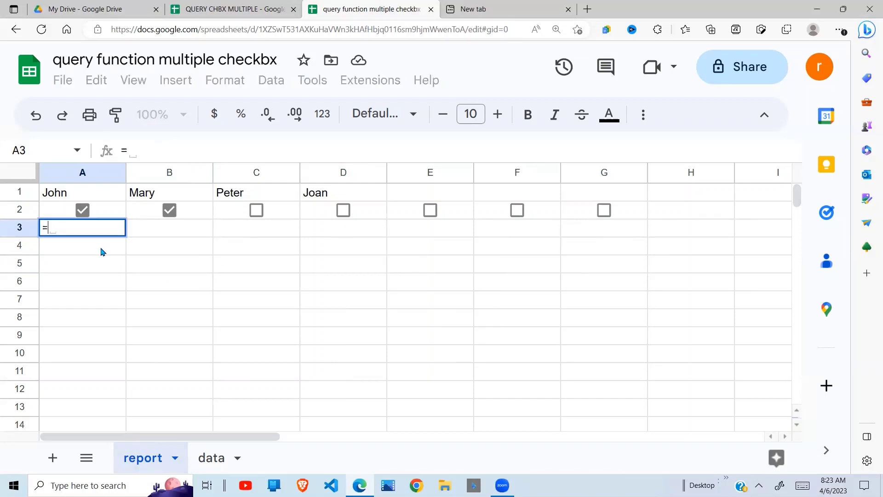
pyautogui.write('filt')
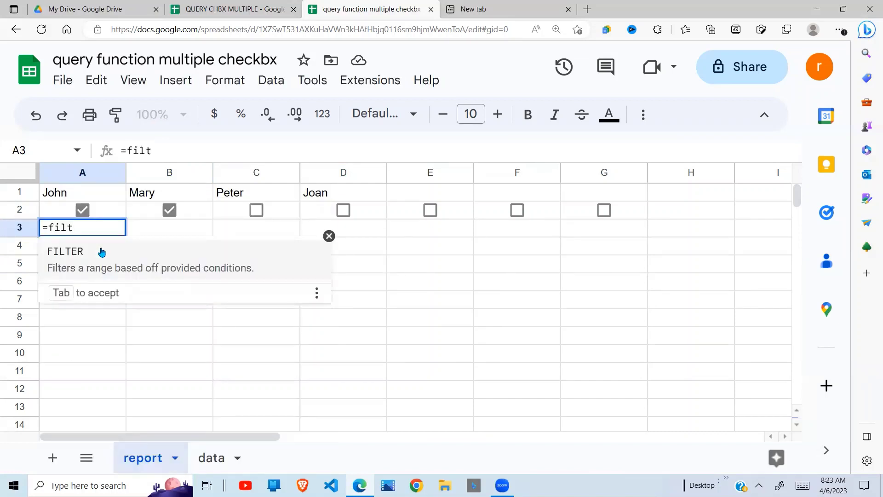
pyautogui.write('er(')
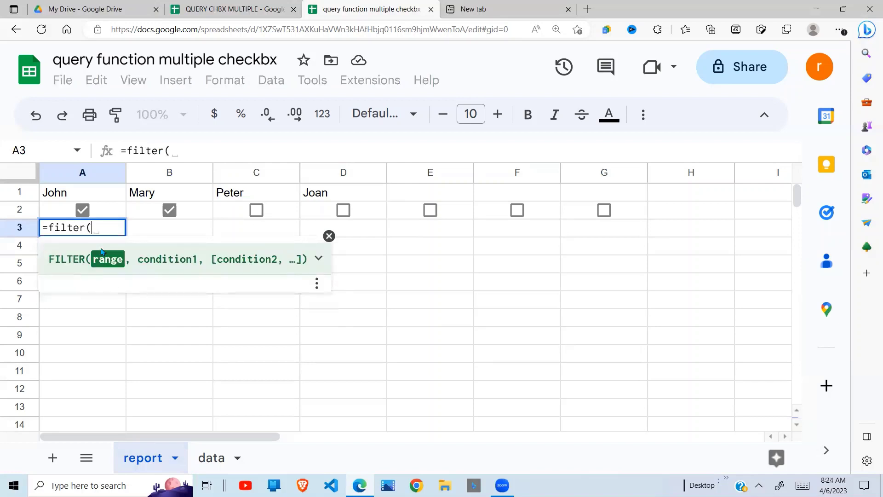
pyautogui.moveTo(67, 194); pyautogui.dragTo(606, 201)
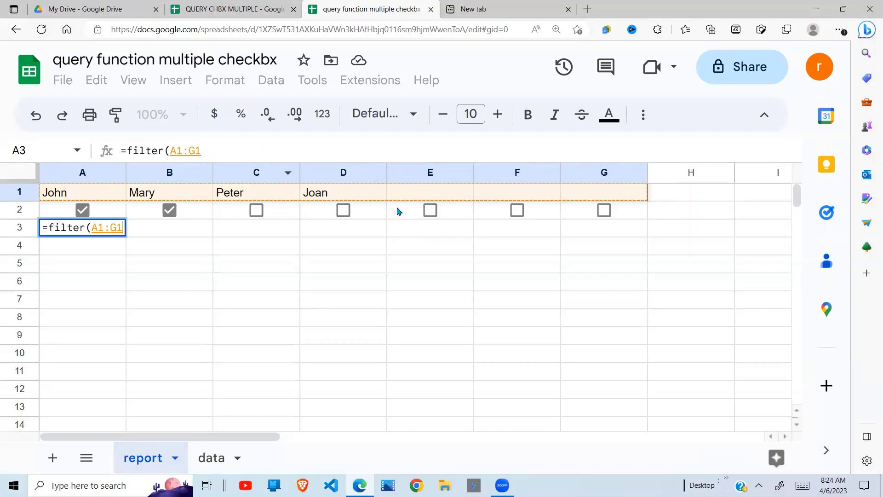
pyautogui.click(197, 151)
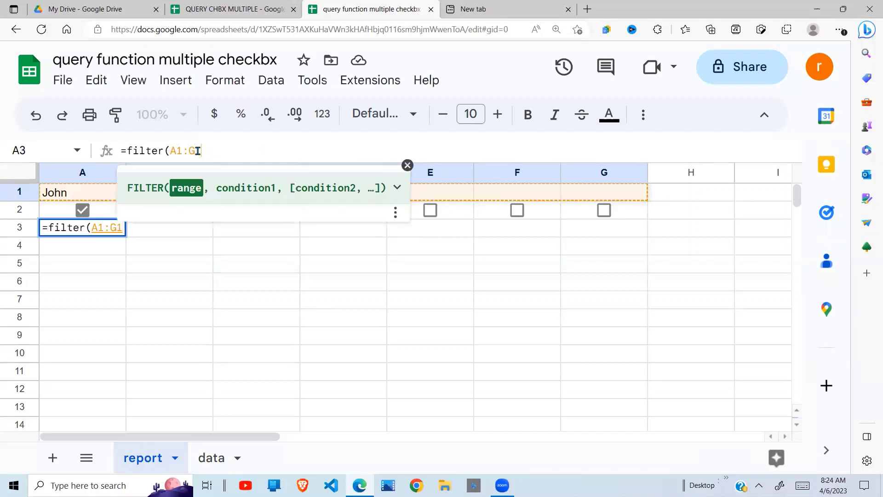
pyautogui.write(',')
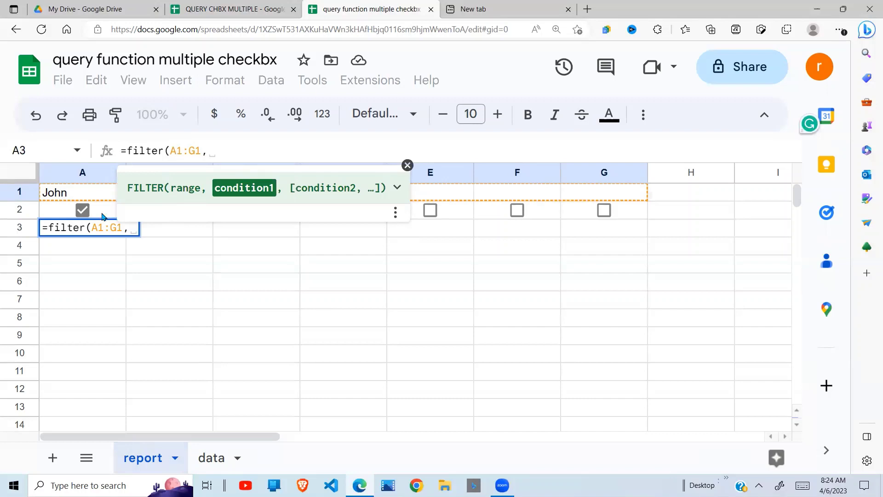
pyautogui.moveTo(74, 215); pyautogui.dragTo(629, 208)
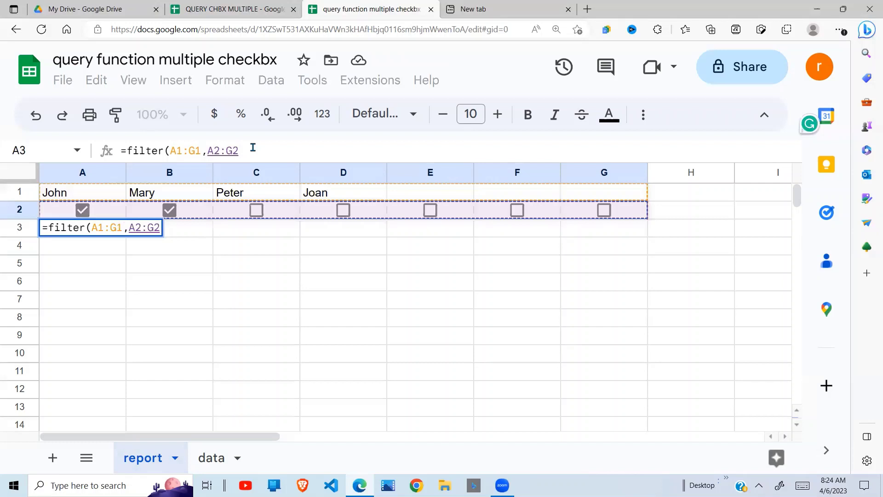
pyautogui.press('Return')
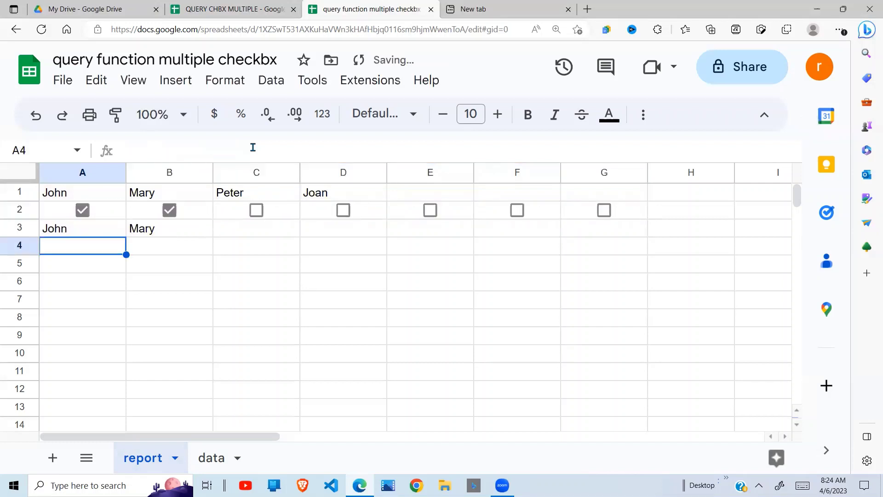
# Step: Tick the Peter, Joan and column E checkboxes to add them to the filter
pyautogui.click(154, 263)
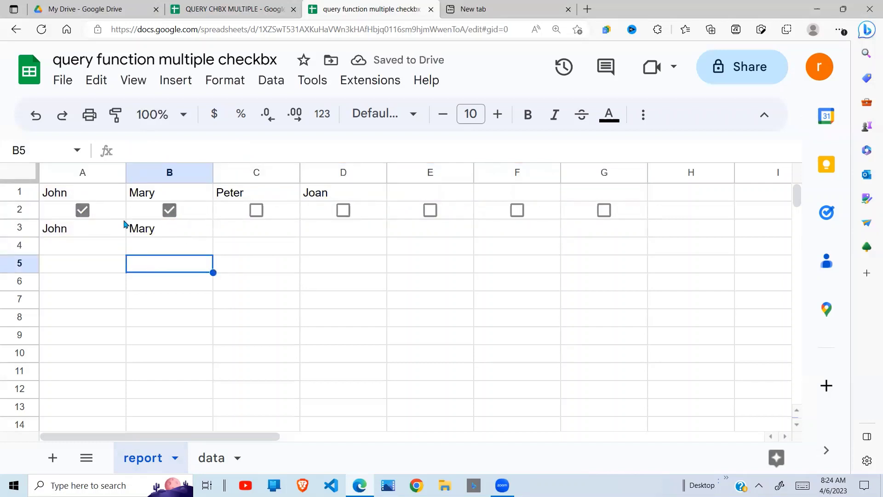
pyautogui.click(73, 230)
pyautogui.click(154, 230)
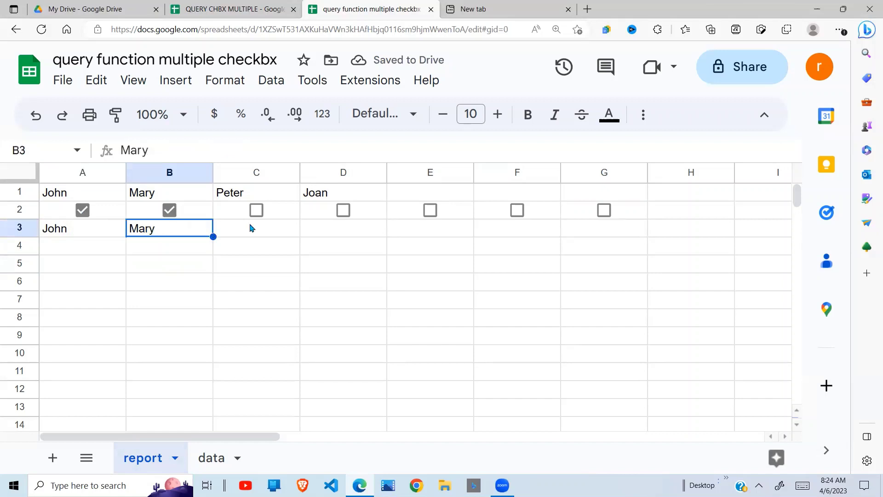
pyautogui.click(252, 228)
pyautogui.click(256, 210)
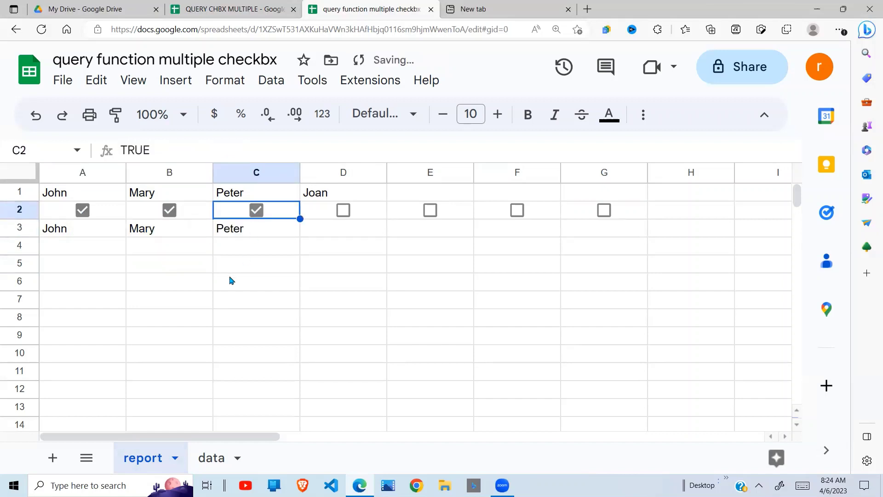
pyautogui.click(344, 210)
pyautogui.click(431, 212)
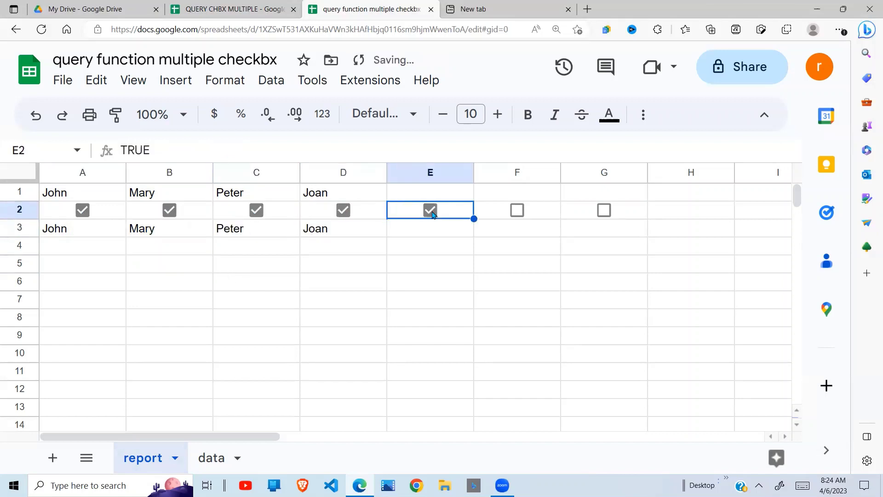
# Step: Untick all checkboxes from E2 back to A2, leaving A3 showing the #N/A no-matches error
pyautogui.click(431, 211)
pyautogui.click(344, 210)
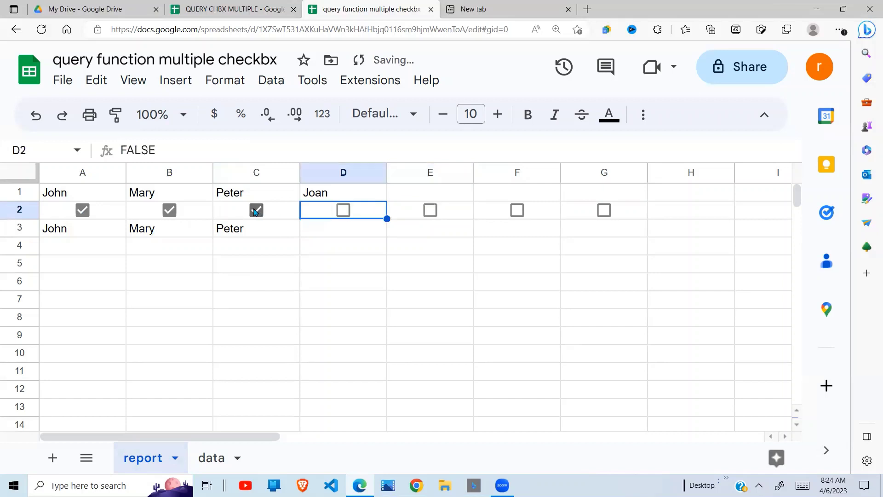
pyautogui.click(256, 211)
pyautogui.click(168, 214)
pyautogui.click(82, 211)
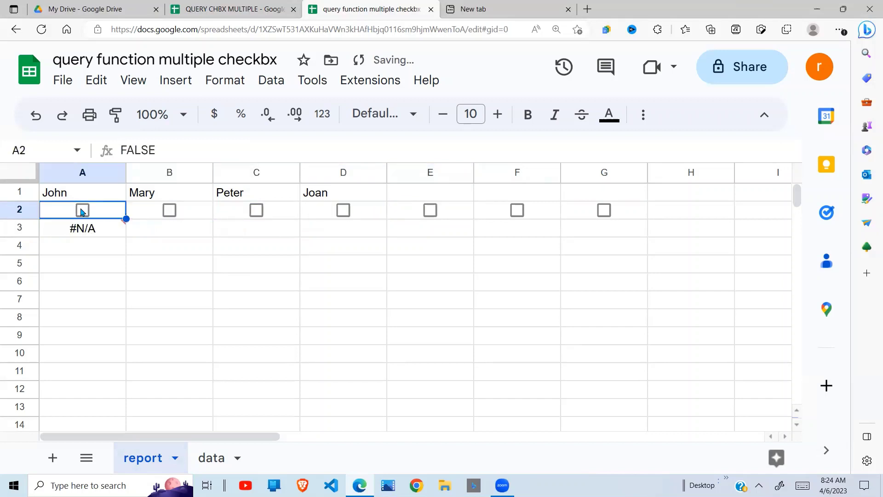
pyautogui.click(96, 232)
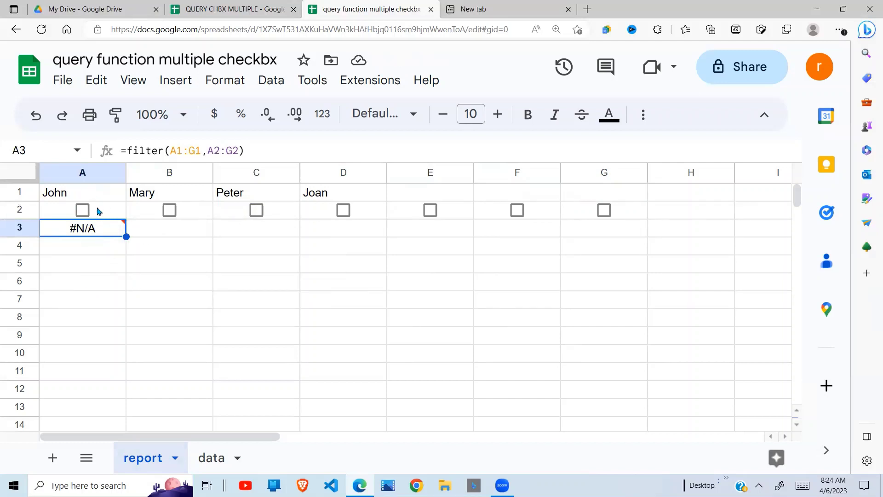
pyautogui.moveTo(103, 231)
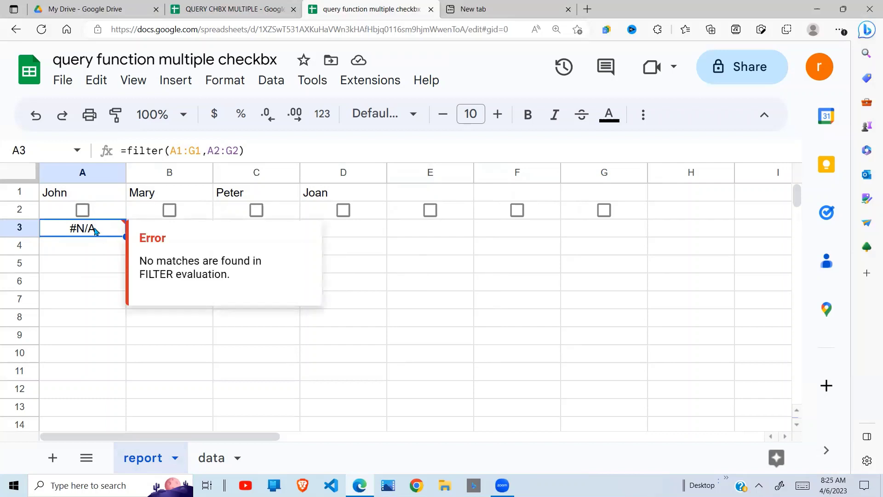
# Step: Wrap the A3 formula as =iferror(filter(A1:G1,A2:G2)) so it shows blank instead of an error
pyautogui.click(127, 152)
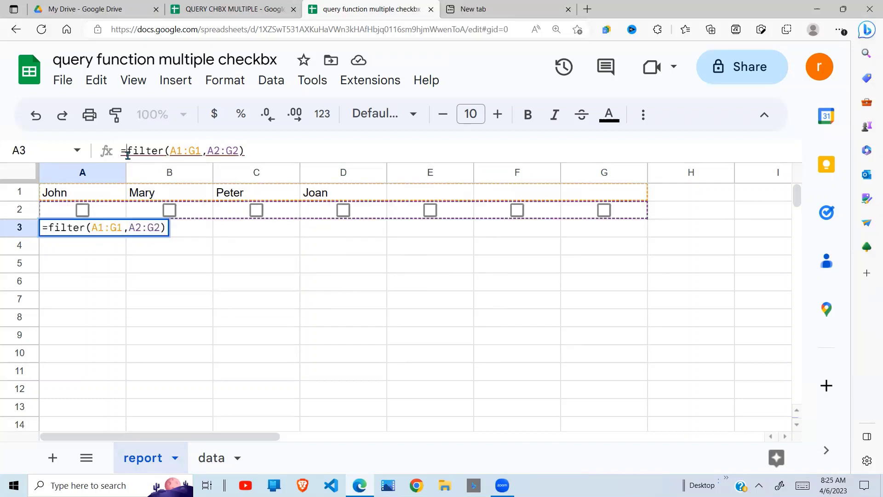
pyautogui.write('iferro')
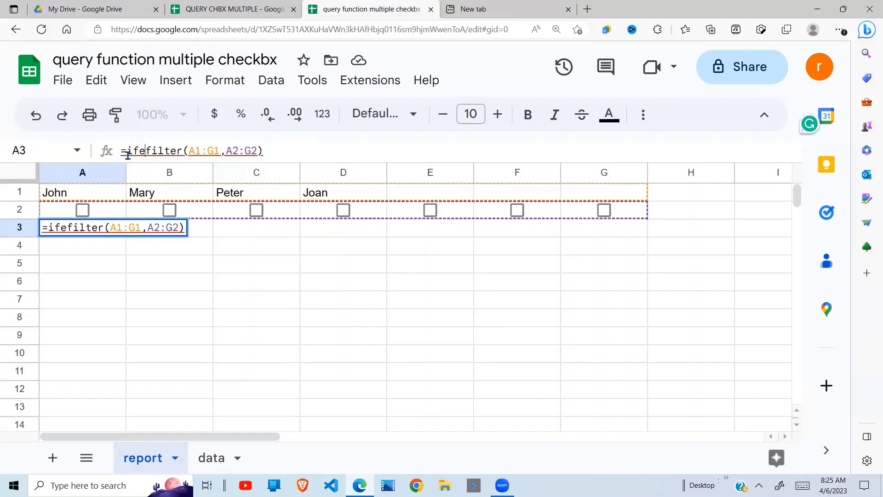
pyautogui.write('r(')
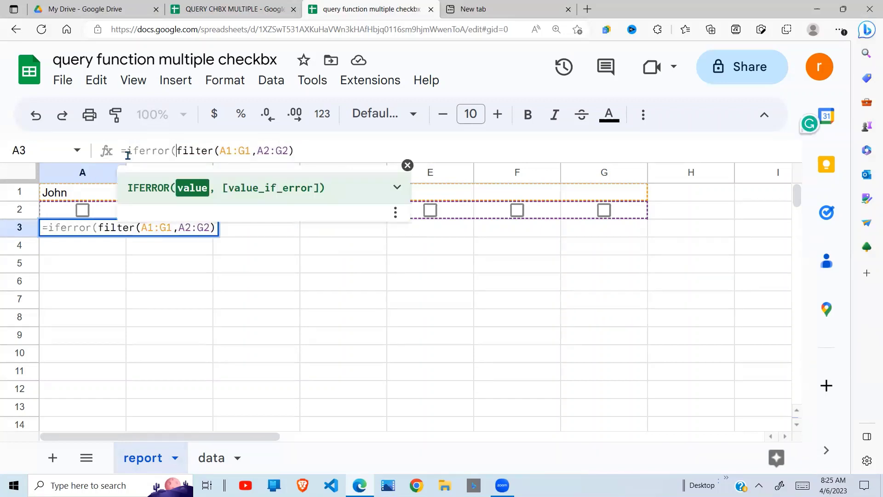
pyautogui.click(305, 149)
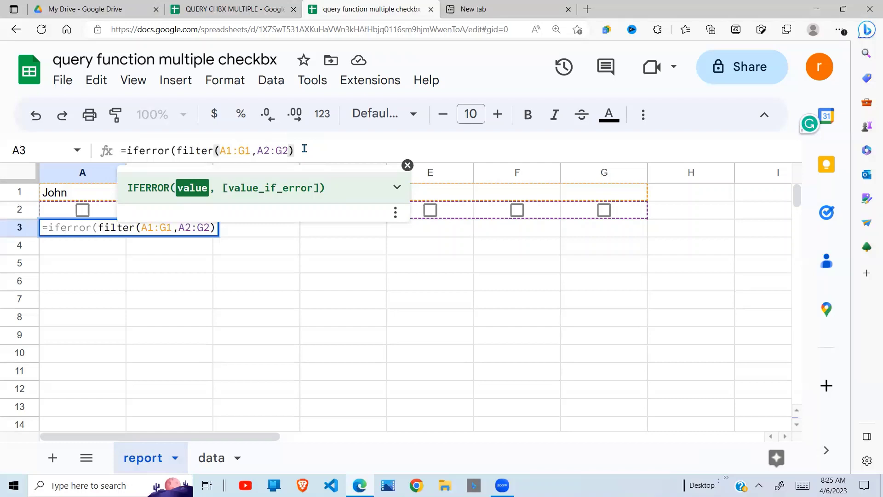
pyautogui.write(')')
pyautogui.press('Return')
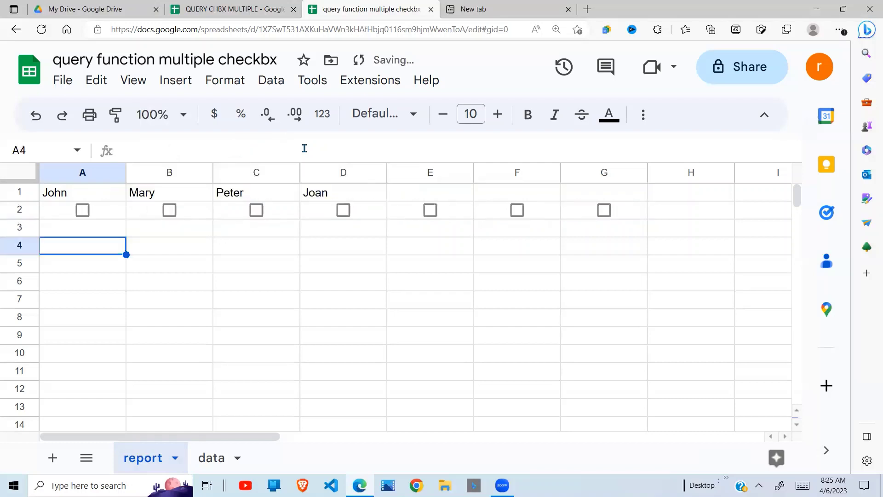
# Step: Tick John's checkbox so A3 lists John
pyautogui.click(186, 225)
pyautogui.click(92, 232)
pyautogui.click(82, 210)
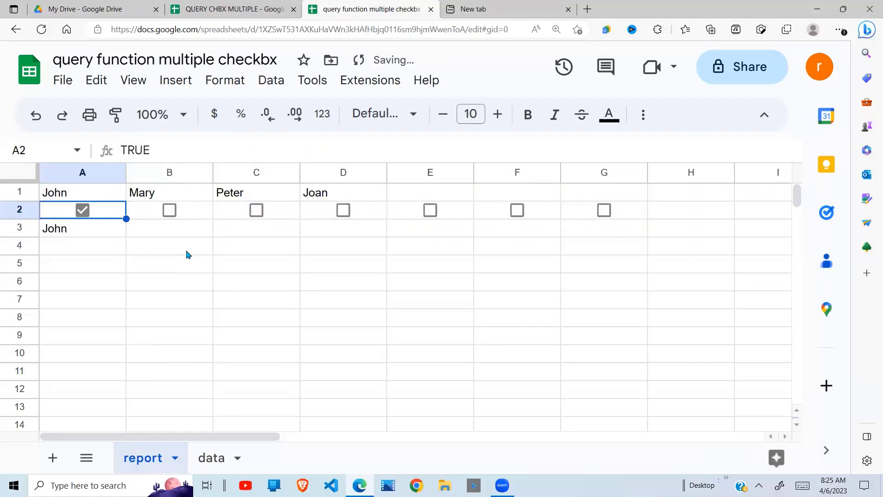
pyautogui.click(138, 250)
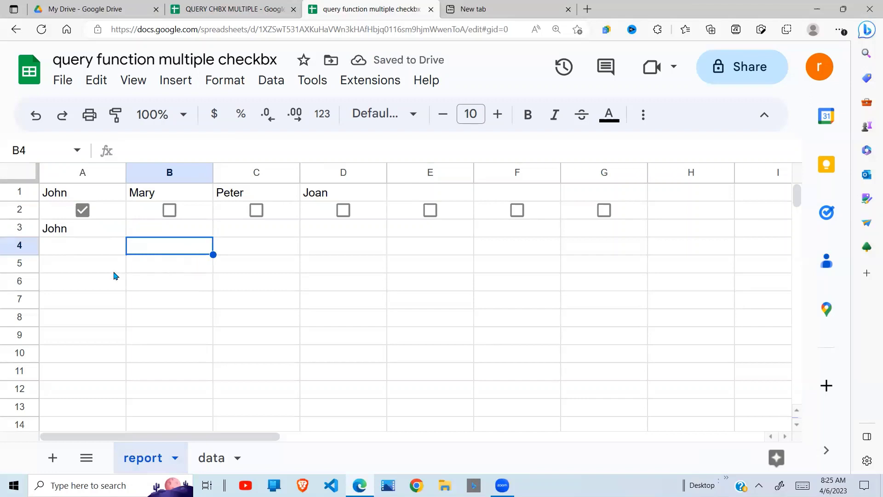
pyautogui.click(101, 262)
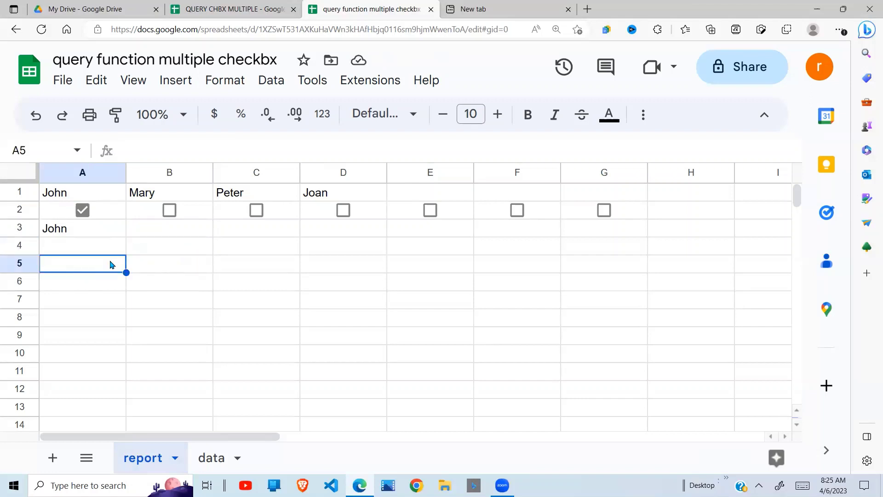
# Step: Start a QUERY formula in A6 using the open-ended data sheet range through column C
pyautogui.click(74, 285)
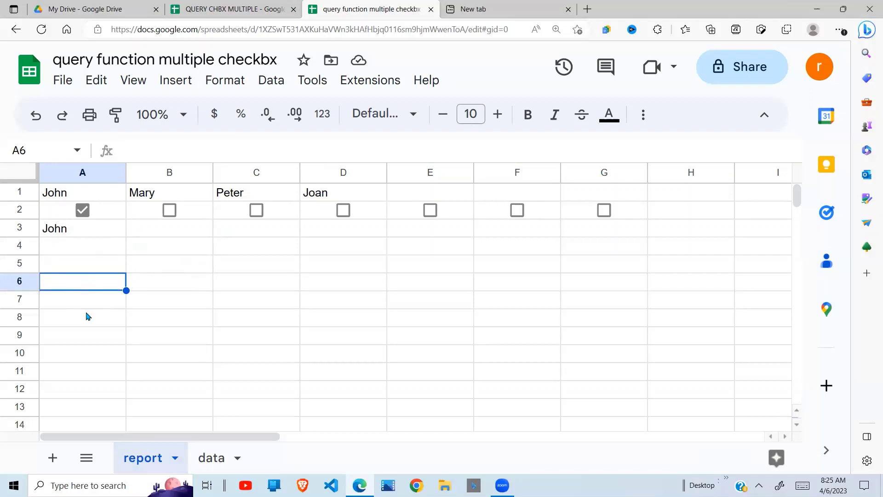
pyautogui.write('=quer')
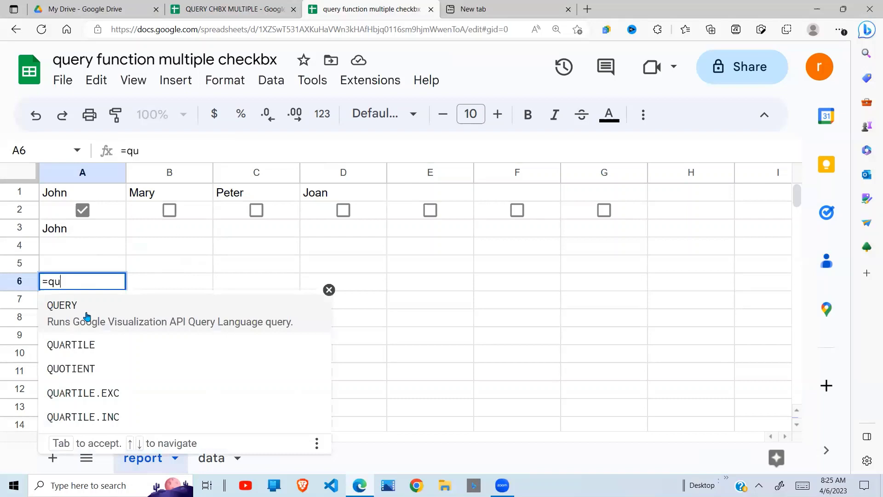
pyautogui.press('BackSpace')
pyautogui.press('BackSpace')
pyautogui.press('BackSpace')
pyautogui.press('BackSpace')
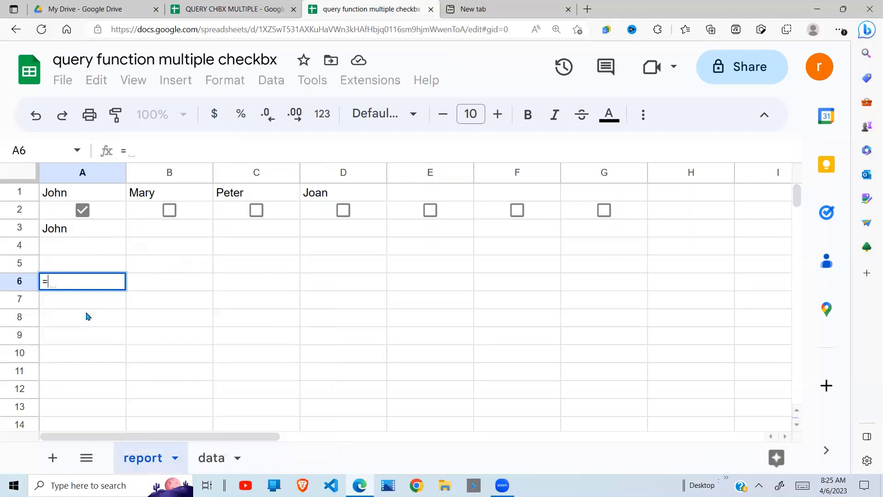
pyautogui.write('q')
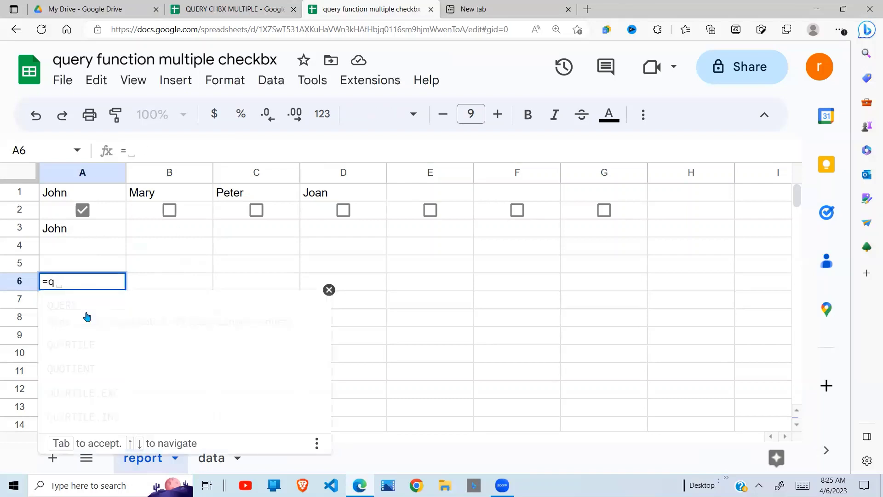
pyautogui.write('uery(')
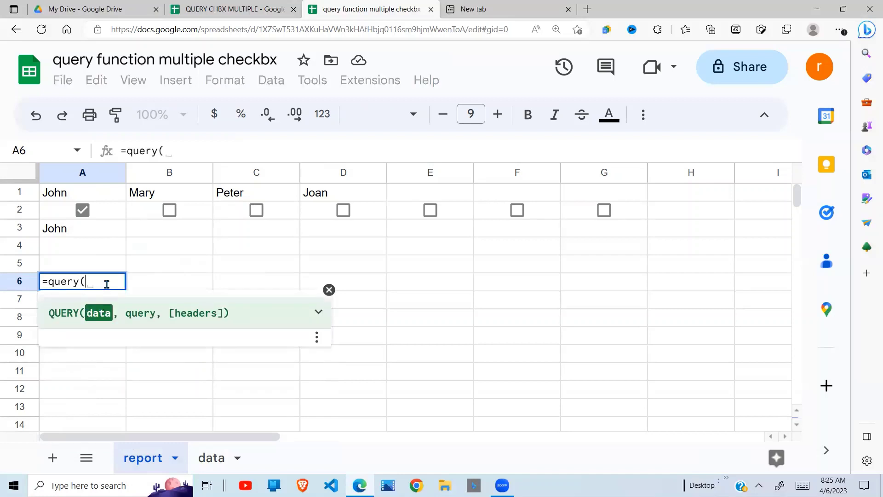
pyautogui.click(211, 458)
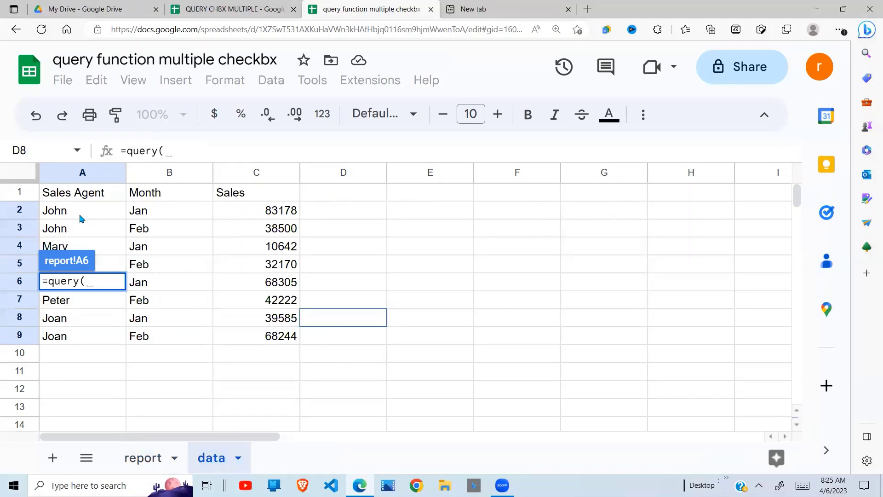
pyautogui.moveTo(82, 217); pyautogui.dragTo(271, 337)
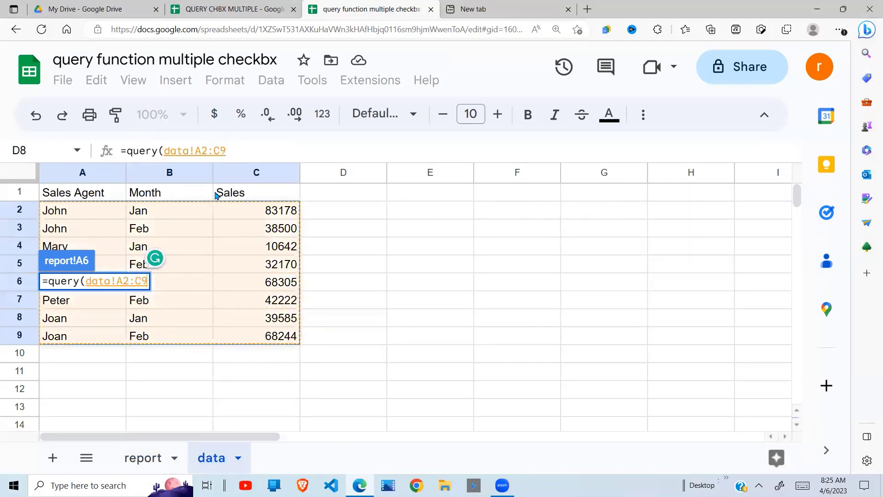
pyautogui.click(231, 150)
pyautogui.press('BackSpace')
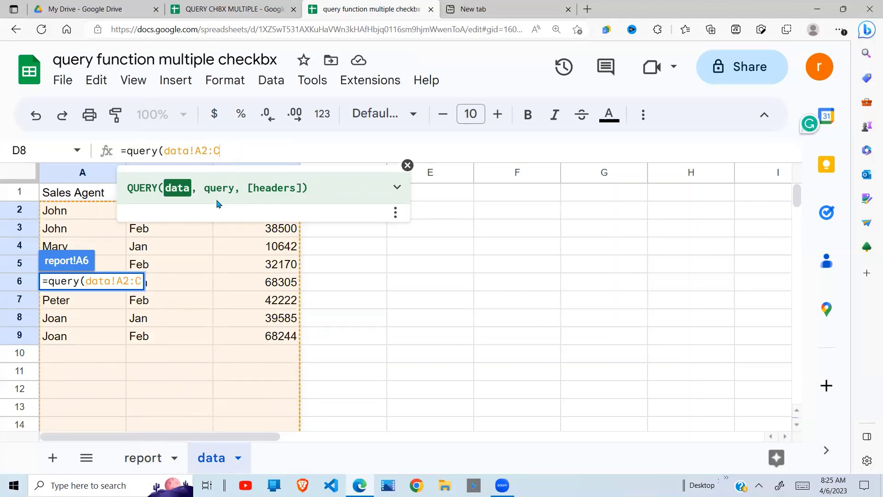
# Step: Finish it as =query(data!A1:C,"SELECT * WHERE A='John'",1) to list John's sales rows
pyautogui.write(',')
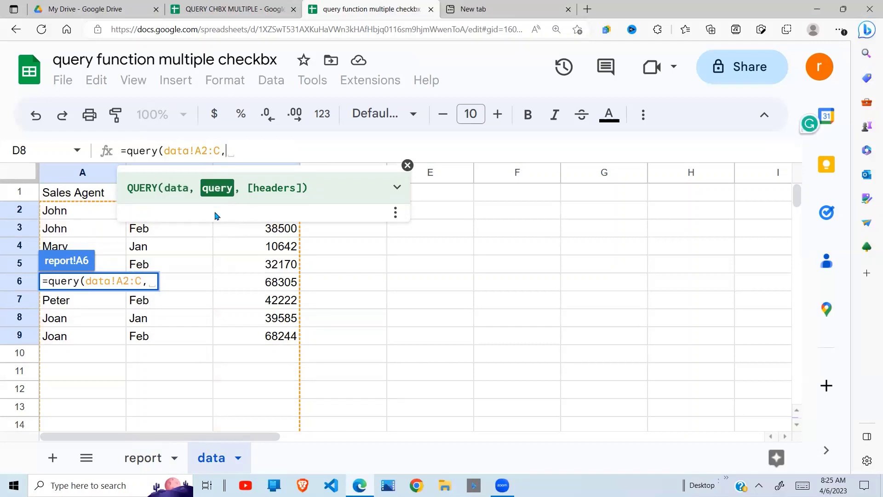
pyautogui.write('"sele')
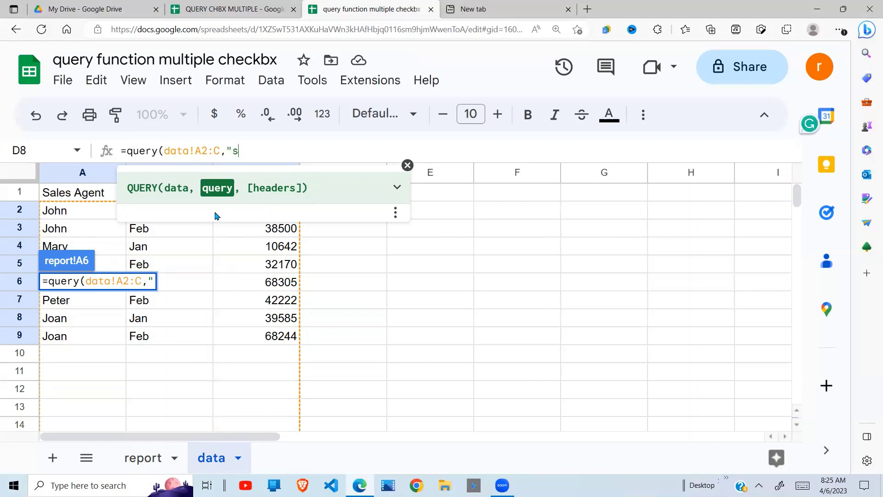
pyautogui.press('BackSpace')
pyautogui.press('BackSpace')
pyautogui.press('BackSpace')
pyautogui.press('BackSpace')
pyautogui.write('SELEC')
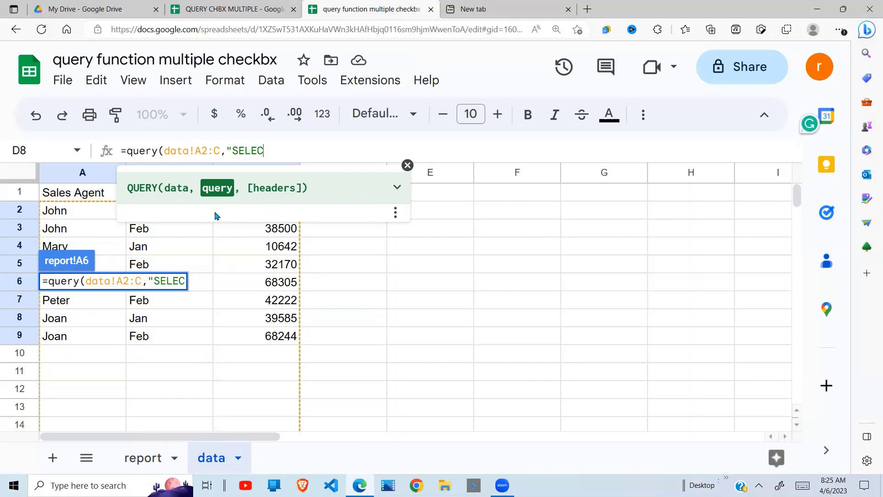
pyautogui.write('T * WHE')
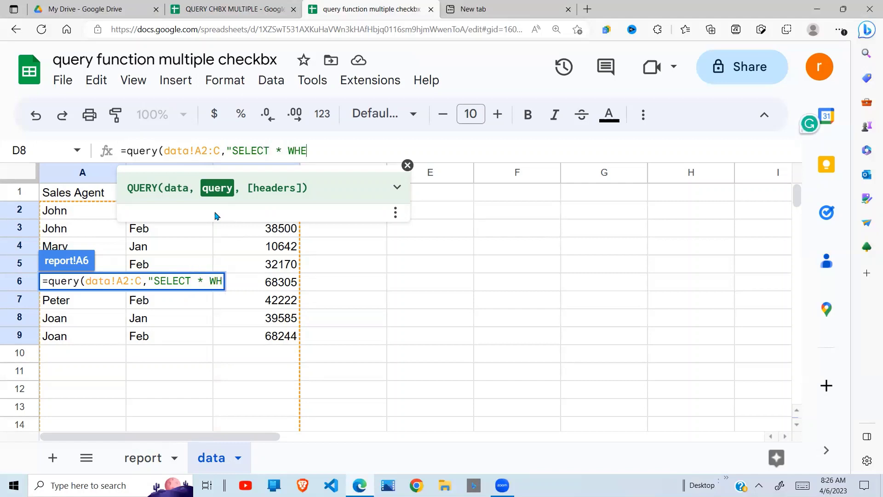
pyautogui.write('RE ')
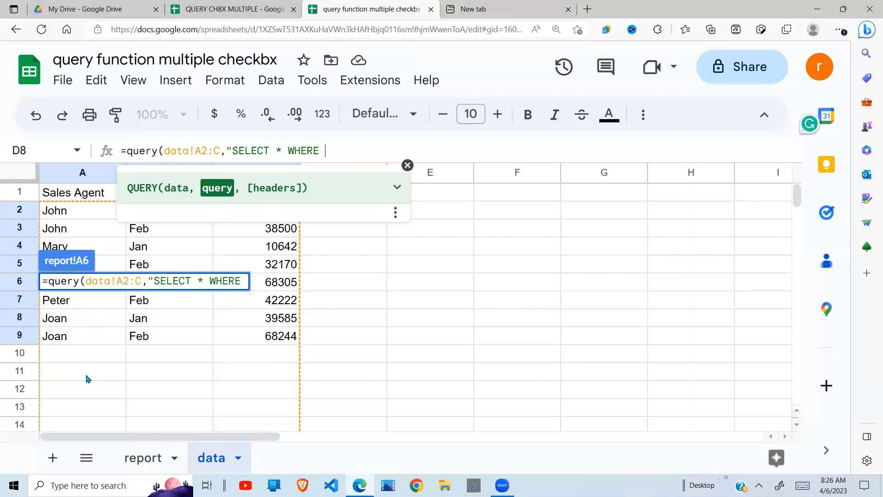
pyautogui.write("A='a")
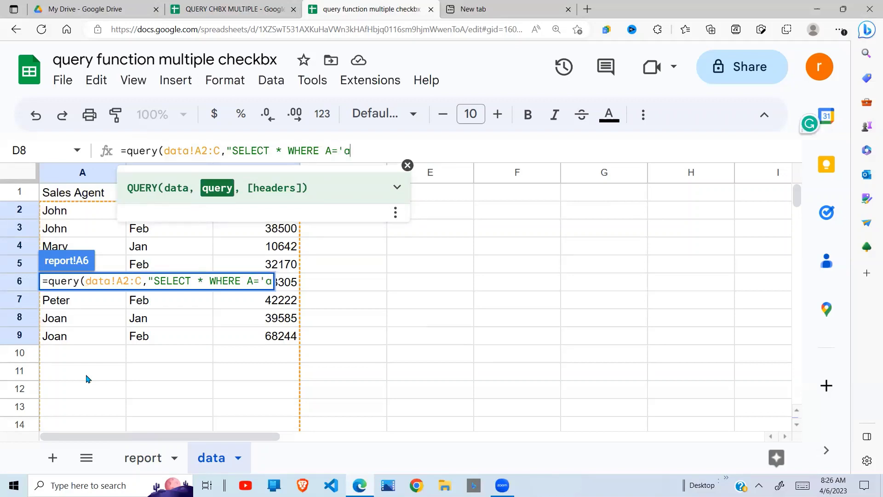
pyautogui.press('BackSpace')
pyautogui.write("John'")
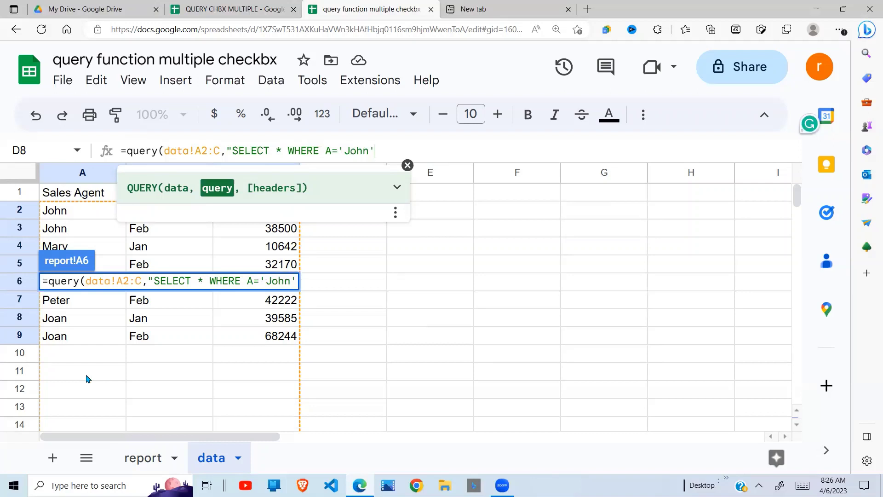
pyautogui.write('",1')
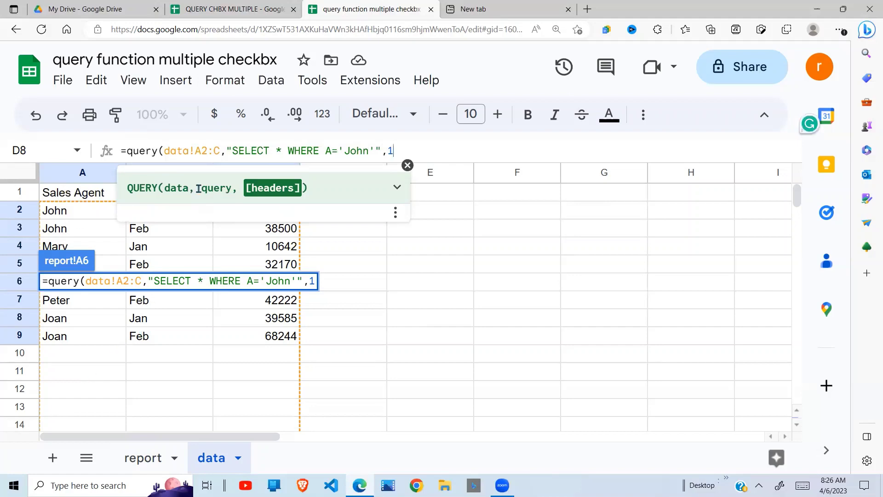
pyautogui.click(207, 150)
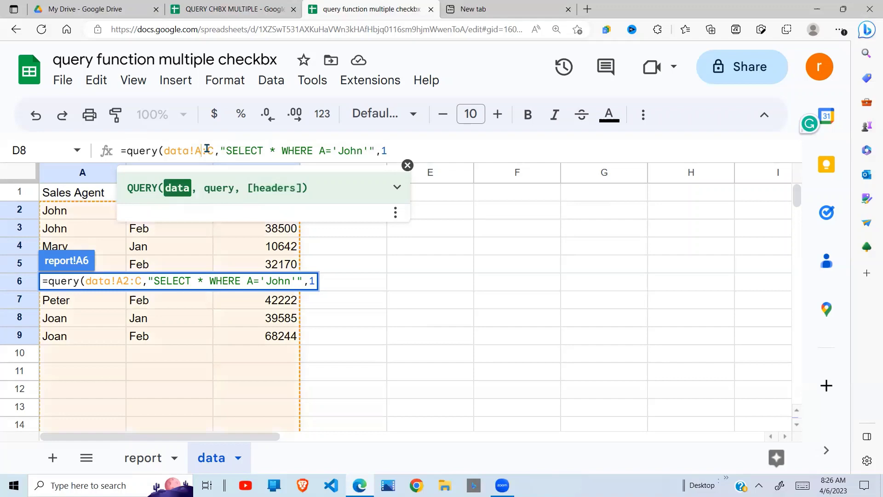
pyautogui.press('BackSpace')
pyautogui.write('1')
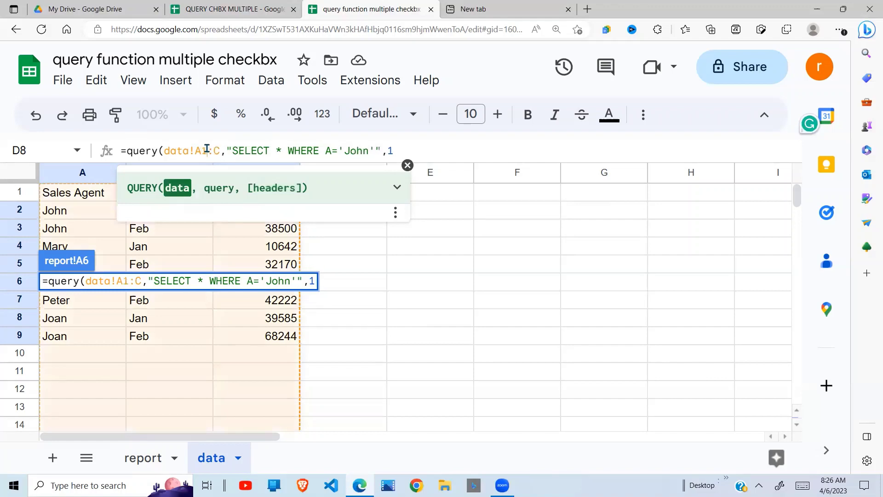
pyautogui.click(406, 150)
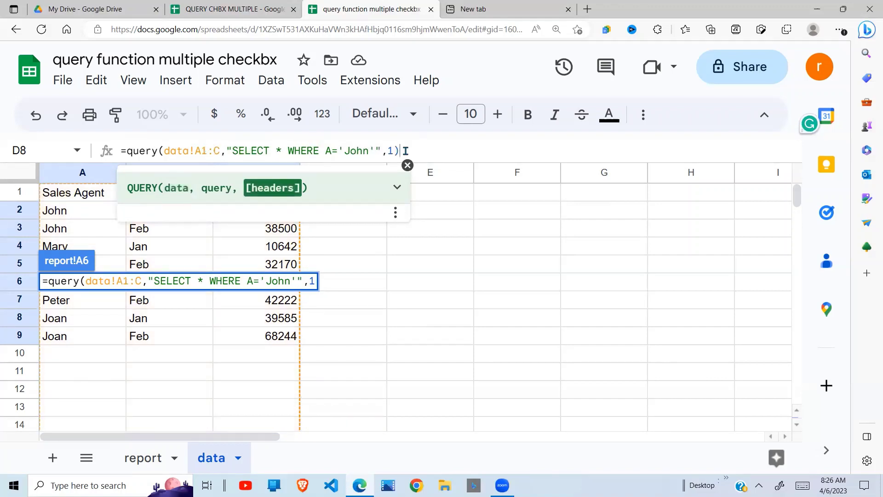
pyautogui.press('Return')
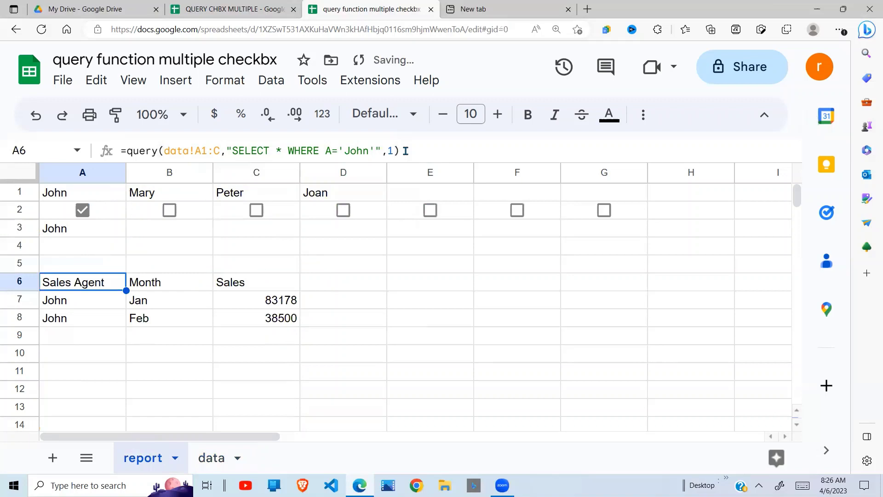
# Step: Check the agent, month and sales values returned by the A6 query
pyautogui.click(289, 299)
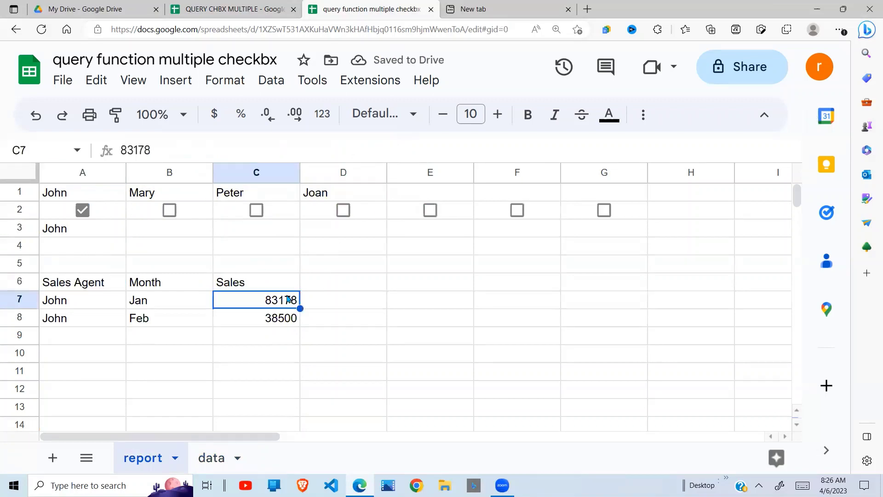
pyautogui.click(209, 317)
pyautogui.click(84, 287)
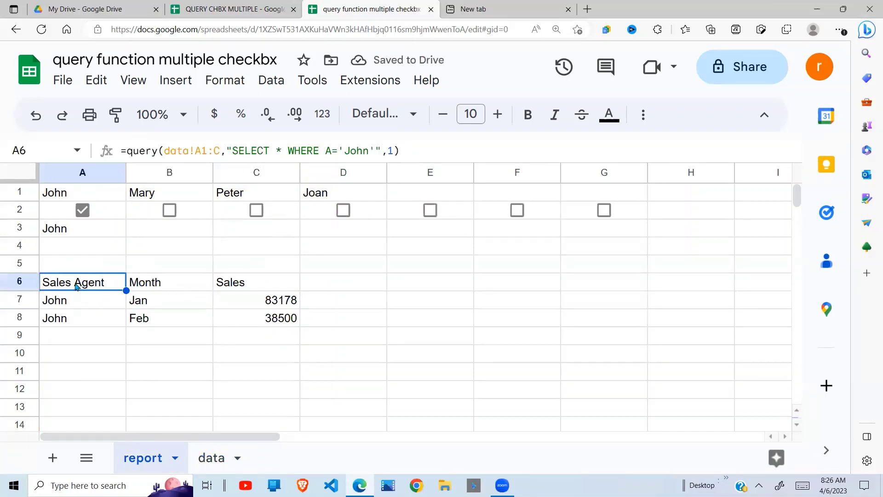
pyautogui.click(82, 316)
pyautogui.click(97, 279)
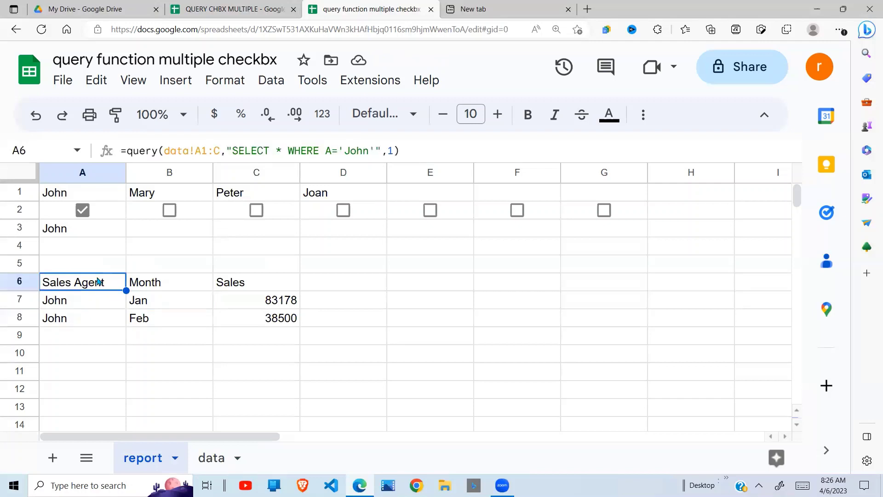
# Step: Add a space after 'John' in the A6 query string and commit it
pyautogui.click(376, 150)
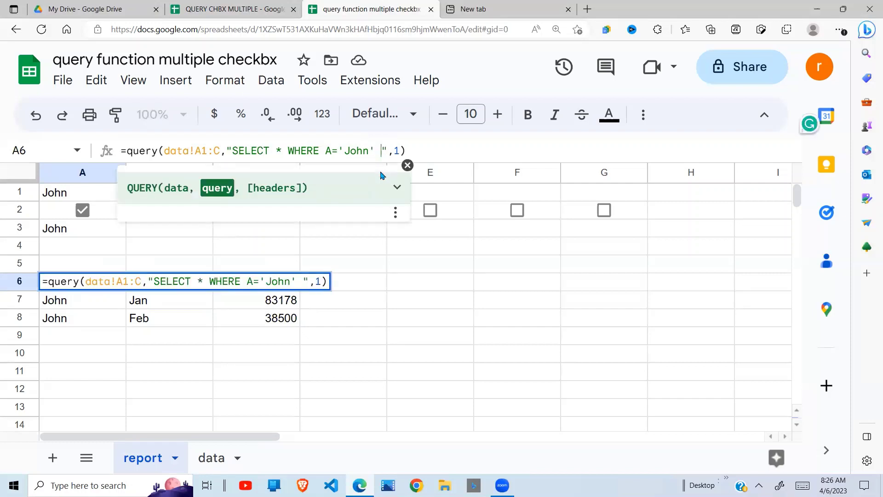
pyautogui.press('Return')
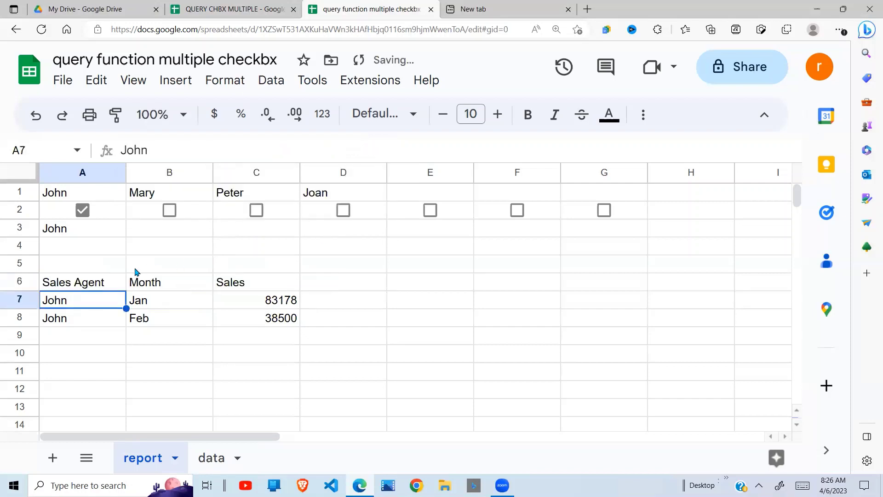
pyautogui.click(111, 282)
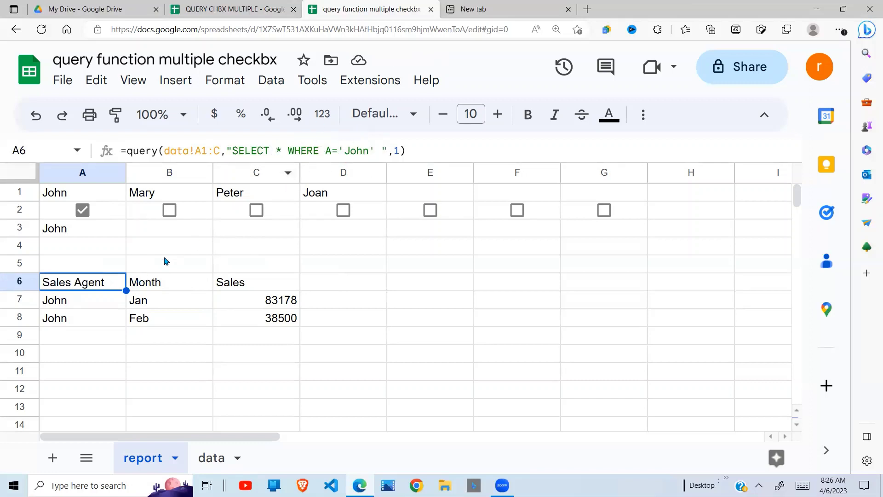
pyautogui.click(100, 250)
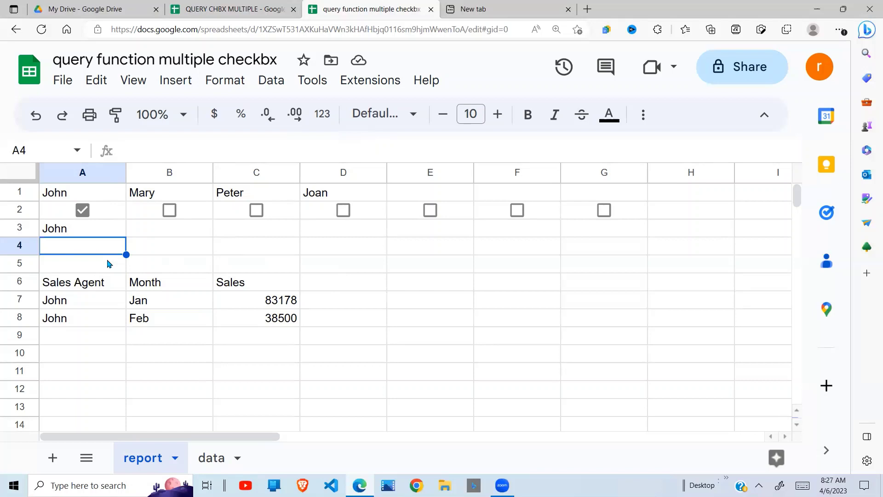
# Step: Enter the text SELECT * WHERE A='John' into cell A4
pyautogui.write('="')
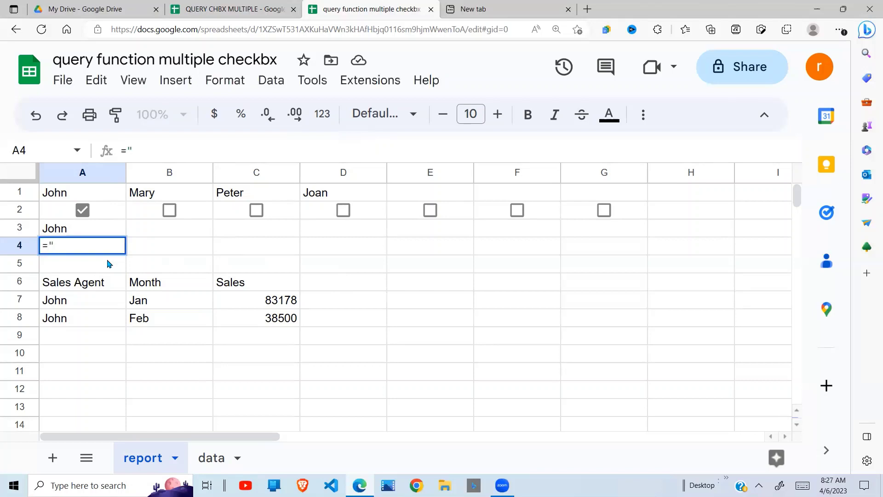
pyautogui.write('SELECT')
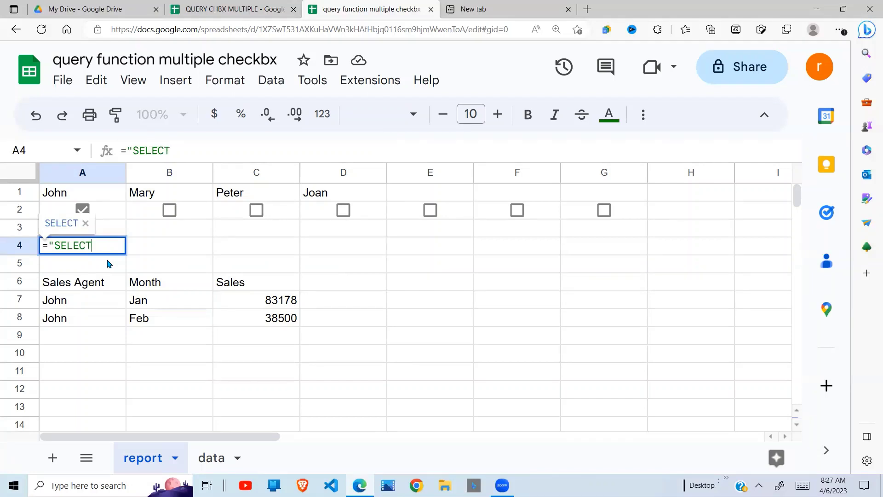
pyautogui.press('BackSpace')
pyautogui.press('BackSpace')
pyautogui.press('BackSpace')
pyautogui.press('BackSpace')
pyautogui.press('BackSpace')
pyautogui.press('BackSpace')
pyautogui.press('BackSpace')
pyautogui.press('BackSpace')
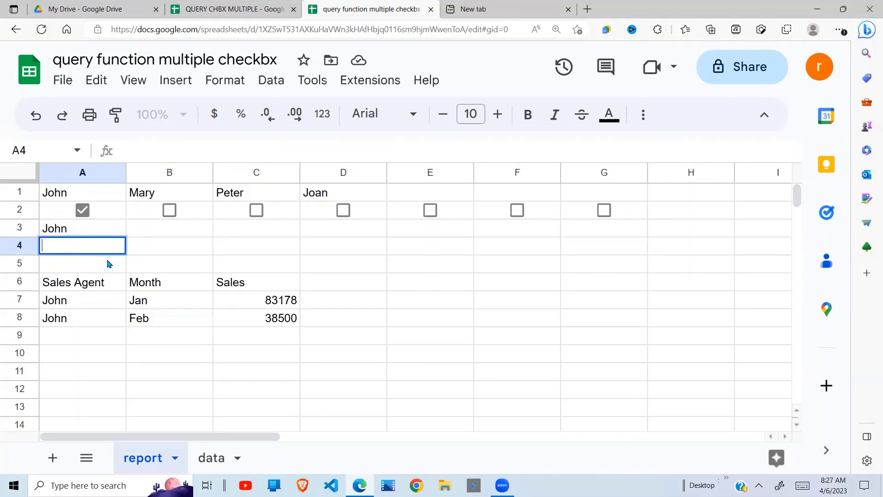
pyautogui.write('SELECT')
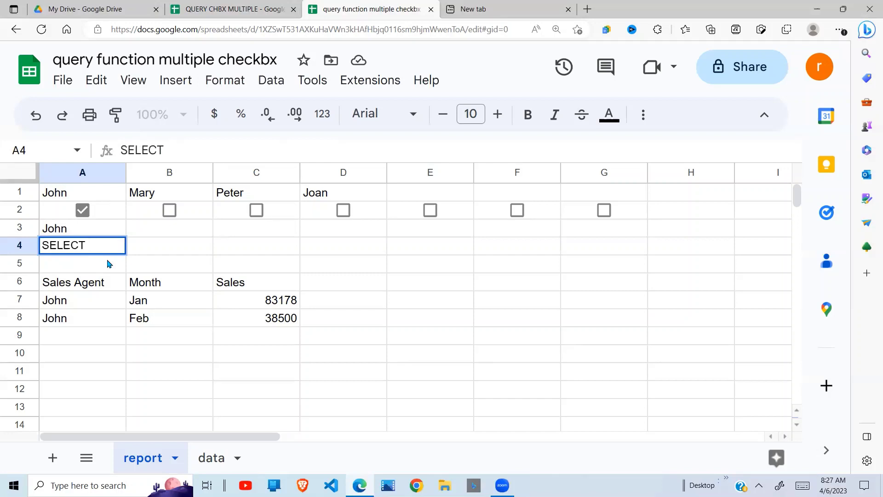
pyautogui.write(' * WHERE')
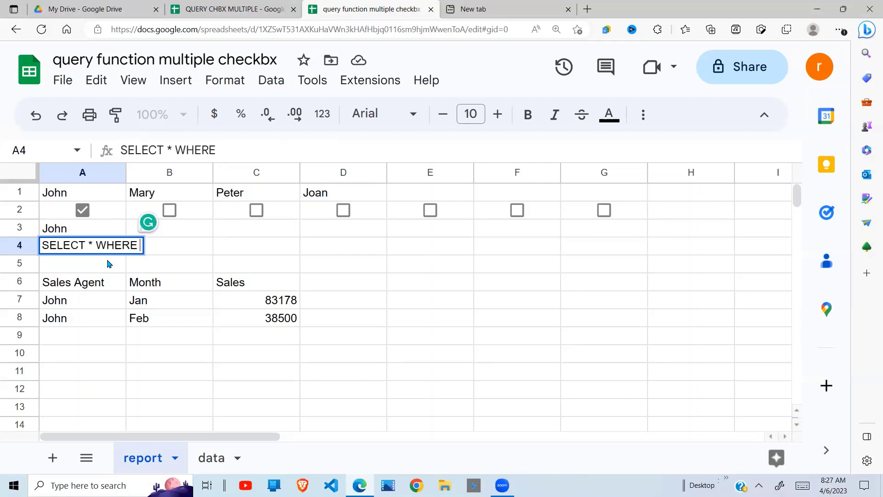
pyautogui.write('A="')
pyautogui.press('BackSpace')
pyautogui.write("'")
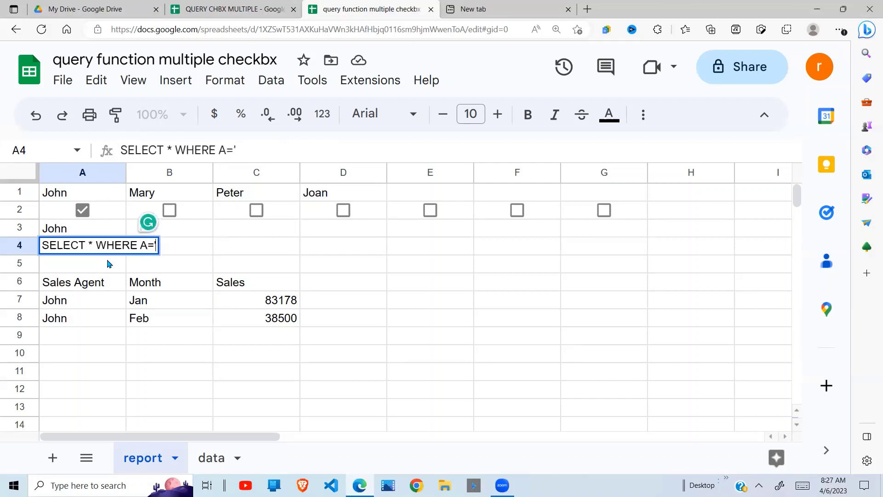
pyautogui.write('JOHN')
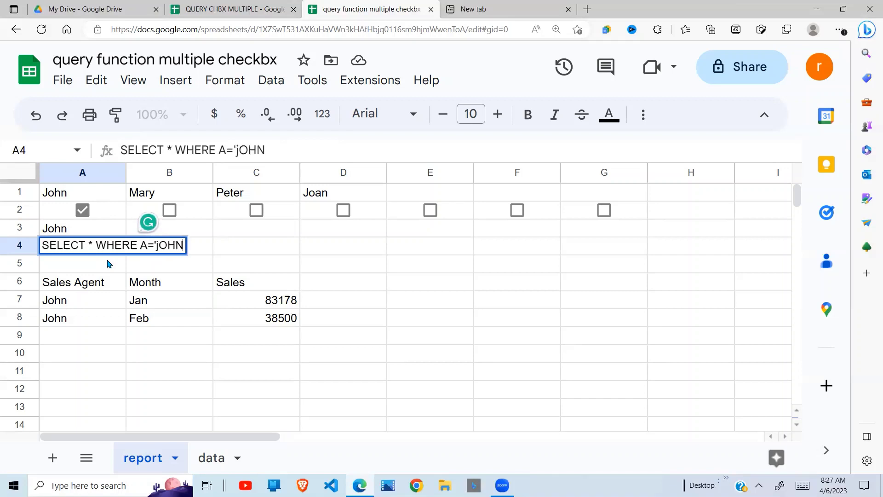
pyautogui.press('BackSpace')
pyautogui.press('BackSpace')
pyautogui.press('BackSpace')
pyautogui.press('BackSpace')
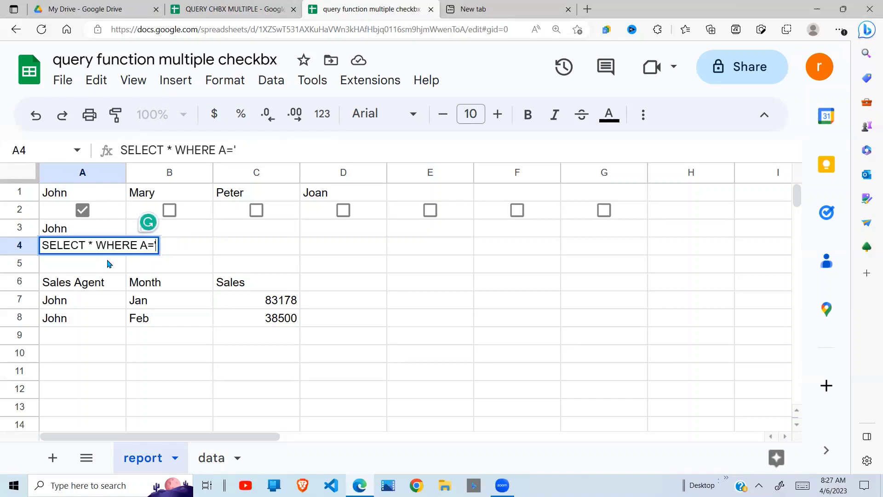
pyautogui.write('Joh')
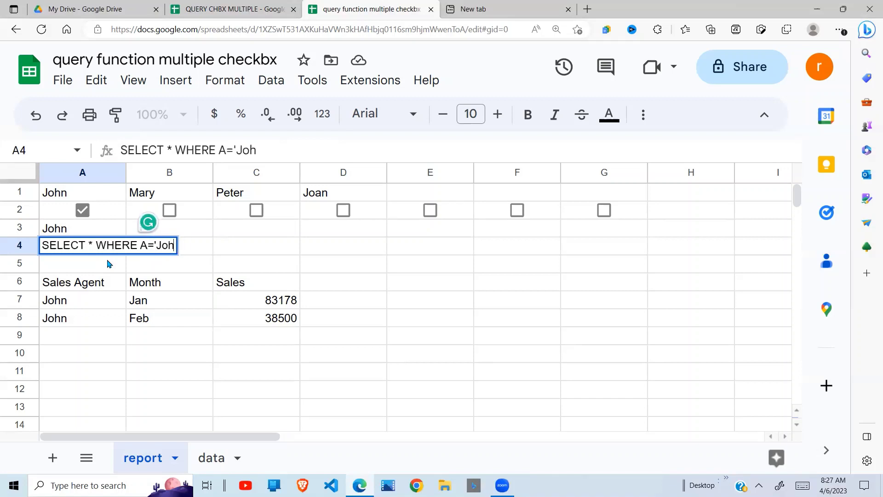
pyautogui.write("n'")
pyautogui.press('Return')
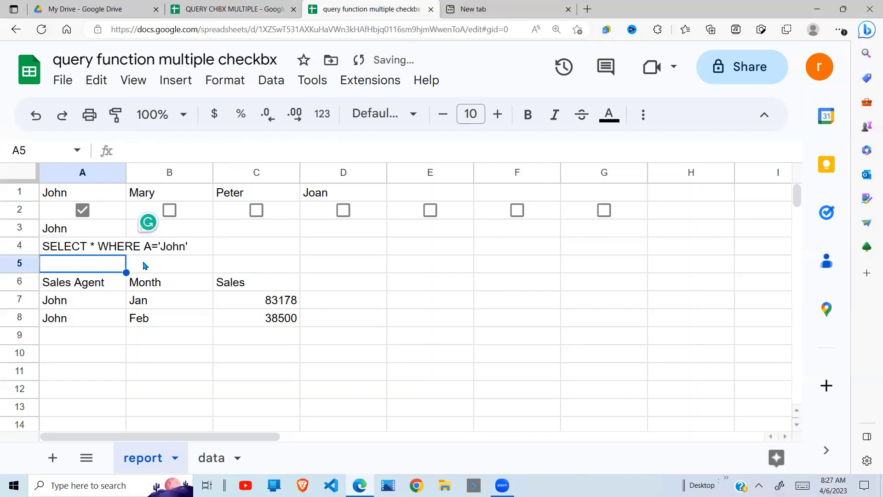
# Step: Replace A6's hard-coded query string with a reference to A4, giving =query(data!A1:C,A4,1)
pyautogui.click(95, 282)
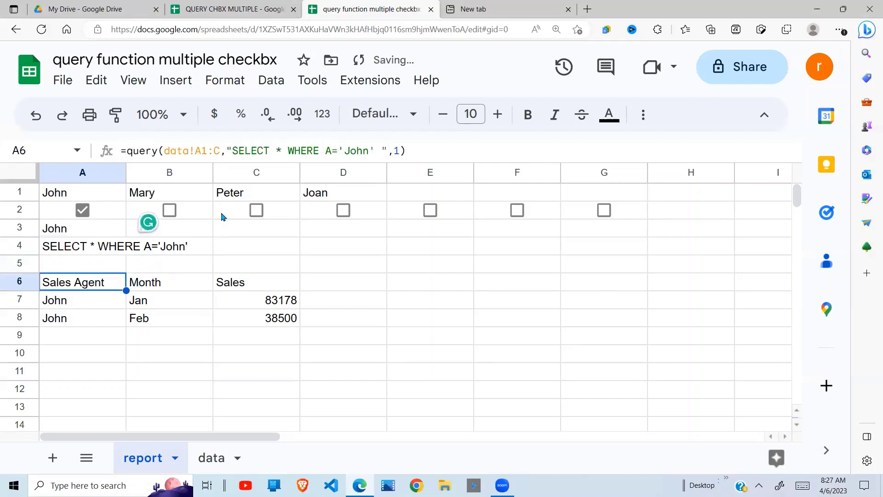
pyautogui.click(387, 150)
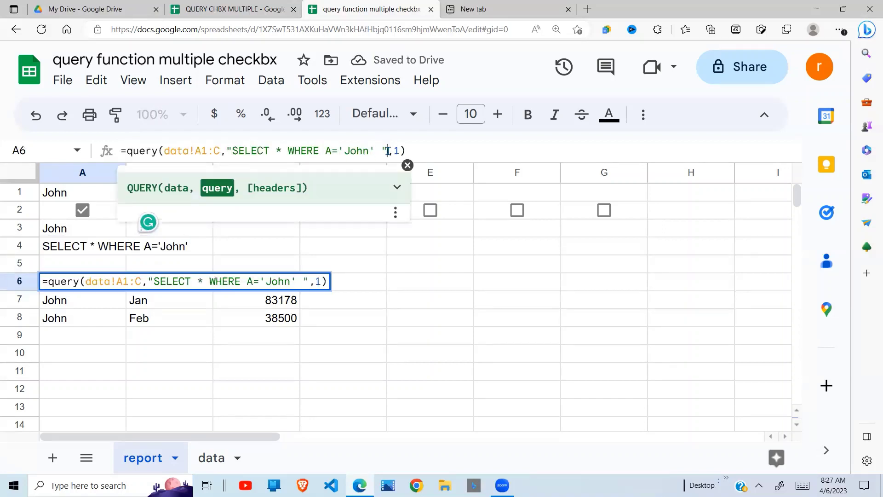
pyautogui.press('BackSpace')
pyautogui.press('BackSpace')
pyautogui.press('BackSpace')
pyautogui.press('BackSpace')
pyautogui.press('BackSpace')
pyautogui.press('BackSpace')
pyautogui.press('BackSpace')
pyautogui.press('BackSpace')
pyautogui.press('BackSpace')
pyautogui.press('BackSpace')
pyautogui.press('BackSpace')
pyautogui.press('BackSpace')
pyautogui.press('BackSpace')
pyautogui.press('BackSpace')
pyautogui.press('BackSpace')
pyautogui.press('BackSpace')
pyautogui.press('BackSpace')
pyautogui.press('BackSpace')
pyautogui.press('BackSpace')
pyautogui.press('BackSpace')
pyautogui.press('BackSpace')
pyautogui.press('BackSpace')
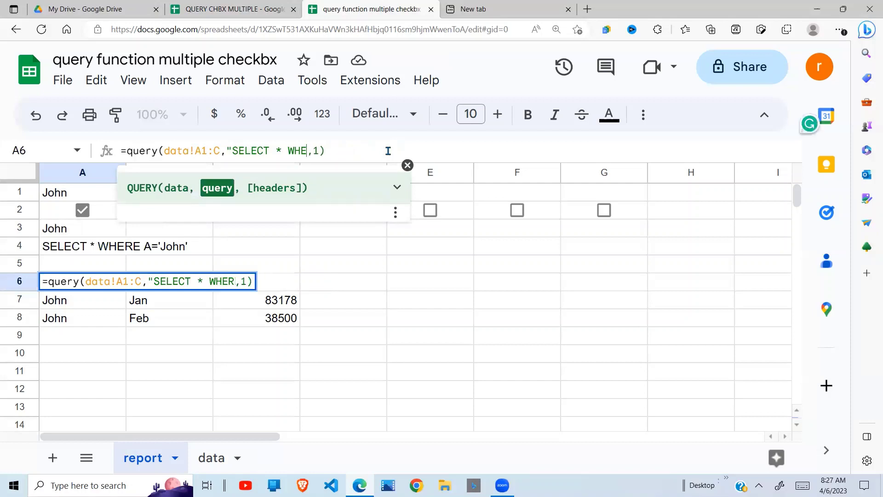
pyautogui.press('BackSpace')
pyautogui.press('BackSpace')
pyautogui.press('BackSpace')
pyautogui.press('BackSpace')
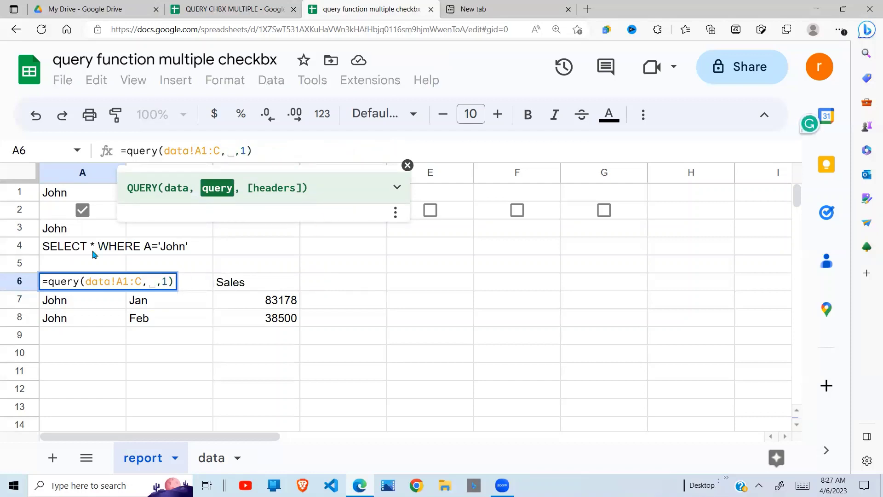
pyautogui.click(76, 251)
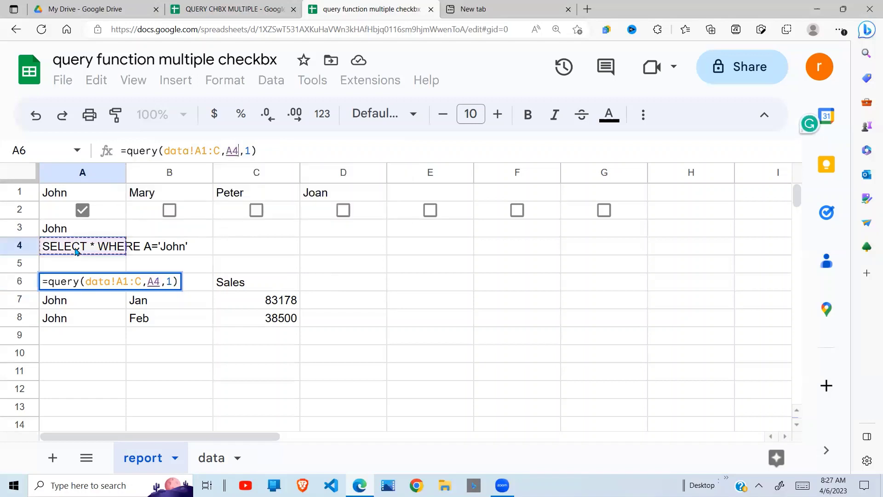
pyautogui.press('Return')
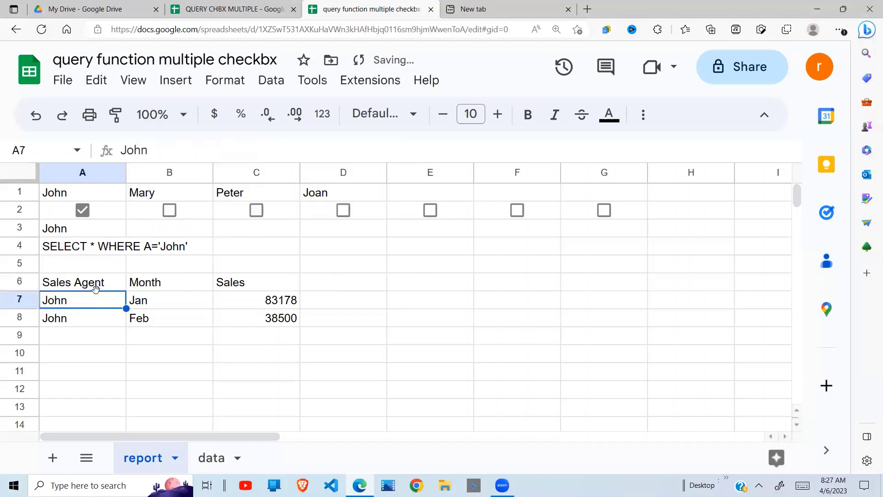
# Step: Replace John with Mary in A4's query, giving Mary's Jan 10642 and Feb 32170 rows
pyautogui.click(69, 246)
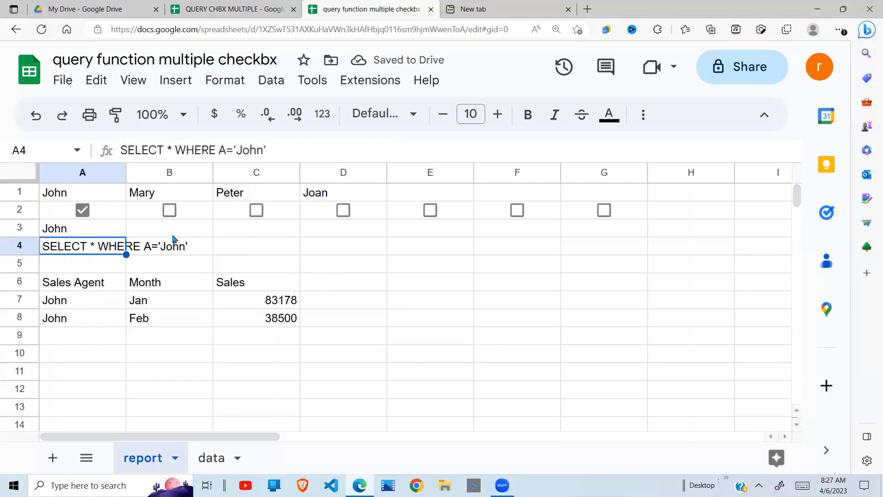
pyautogui.click(263, 150)
pyautogui.press('BackSpace')
pyautogui.press('BackSpace')
pyautogui.press('BackSpace')
pyautogui.press('BackSpace')
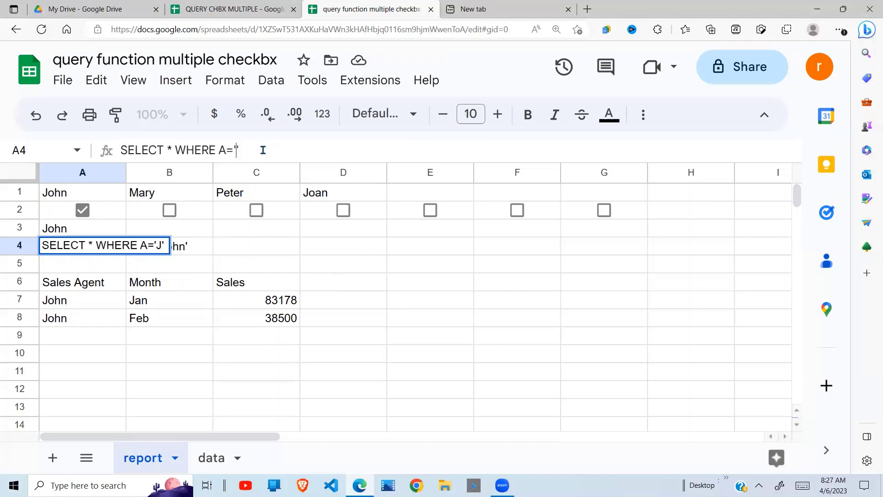
pyautogui.write('Mary')
pyautogui.press('Return')
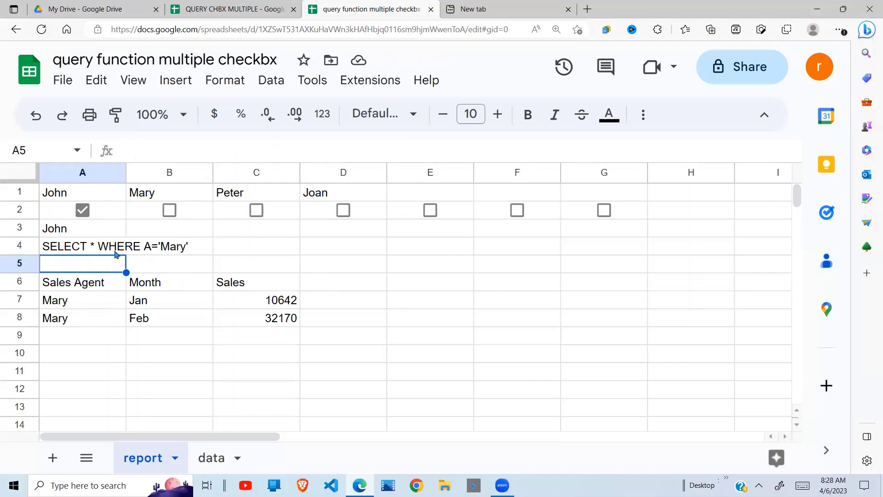
pyautogui.click(67, 248)
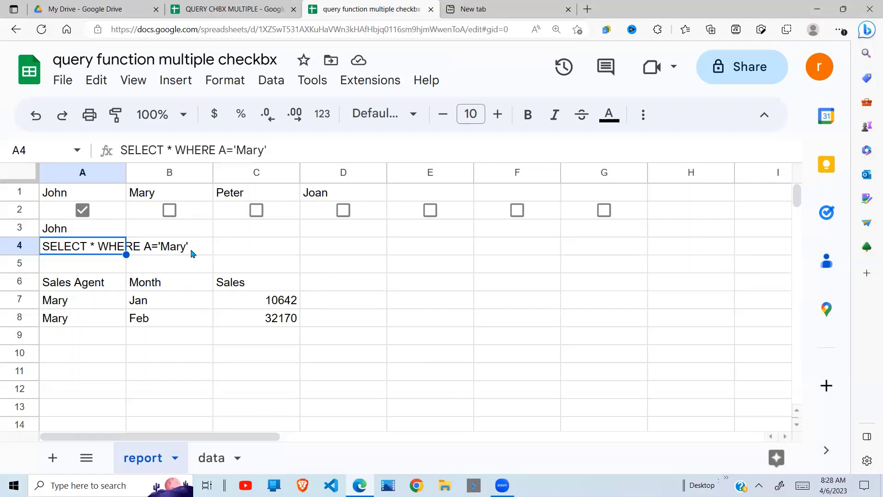
# Step: Rewrite A4 as SELECT * WHERE A='John' OR A='Mary' OR A='Peter', returning six rows
pyautogui.click(264, 150)
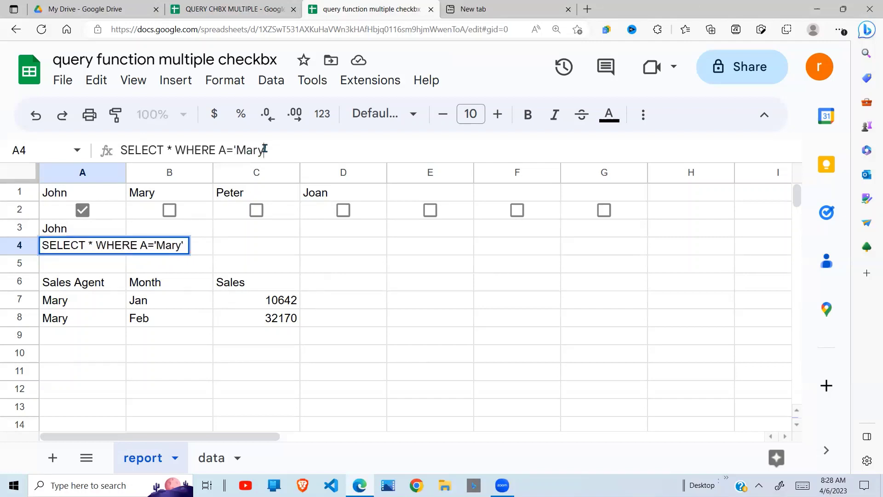
pyautogui.press('BackSpace')
pyautogui.press('BackSpace')
pyautogui.press('BackSpace')
pyautogui.press('BackSpace')
pyautogui.press('BackSpace')
pyautogui.write("John'")
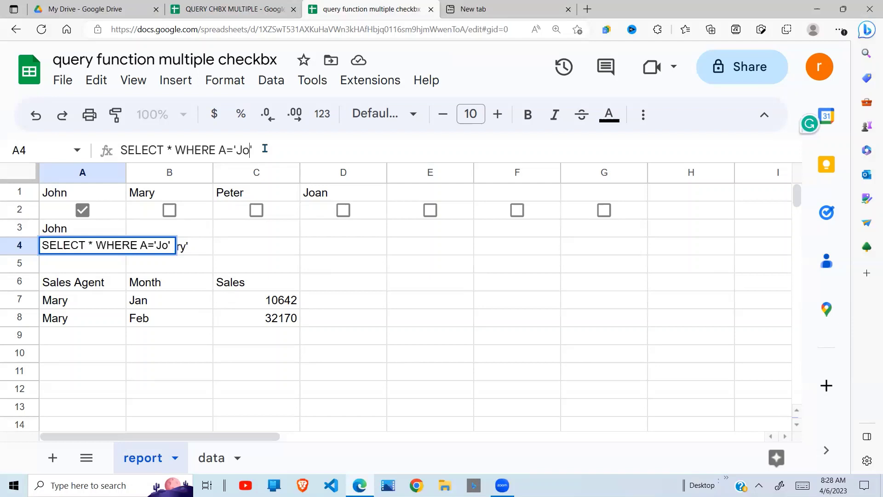
pyautogui.write('  or')
pyautogui.press('BackSpace')
pyautogui.press('BackSpace')
pyautogui.write('OR')
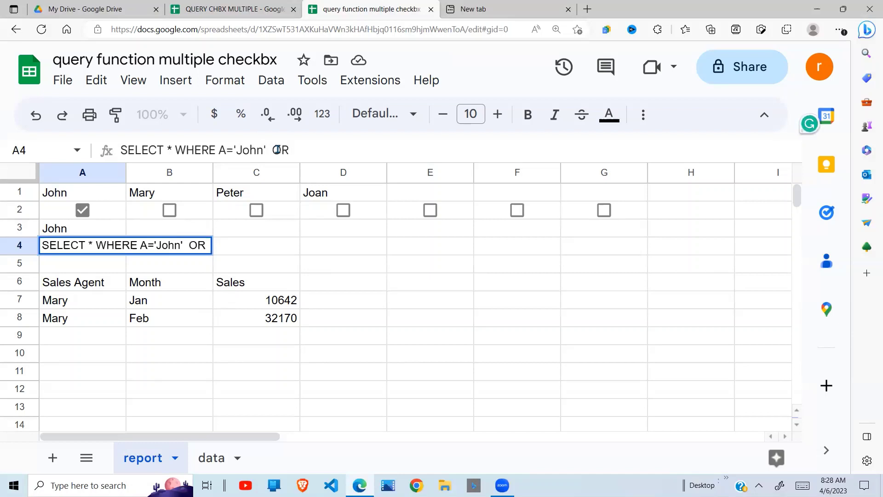
pyautogui.write(' A=')
pyautogui.write("'")
pyautogui.write('mARY')
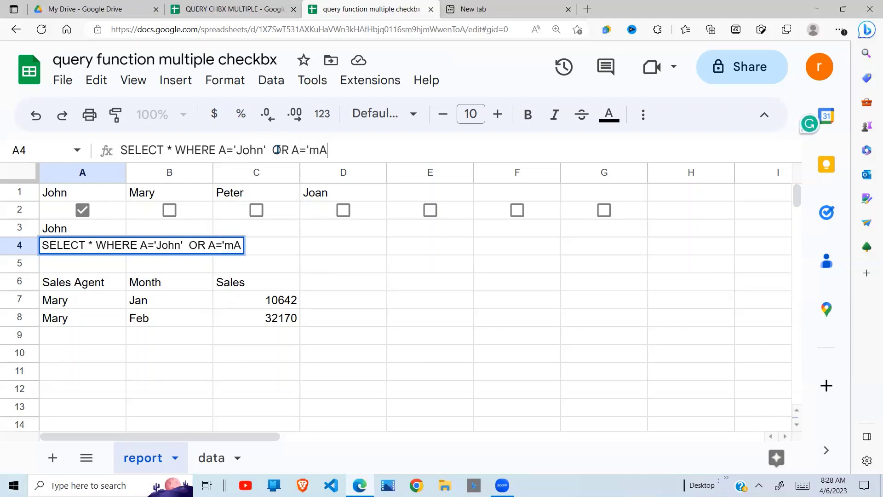
pyautogui.press('BackSpace')
pyautogui.press('BackSpace')
pyautogui.press('BackSpace')
pyautogui.press('BackSpace')
pyautogui.write('Mary')
pyautogui.write("' o")
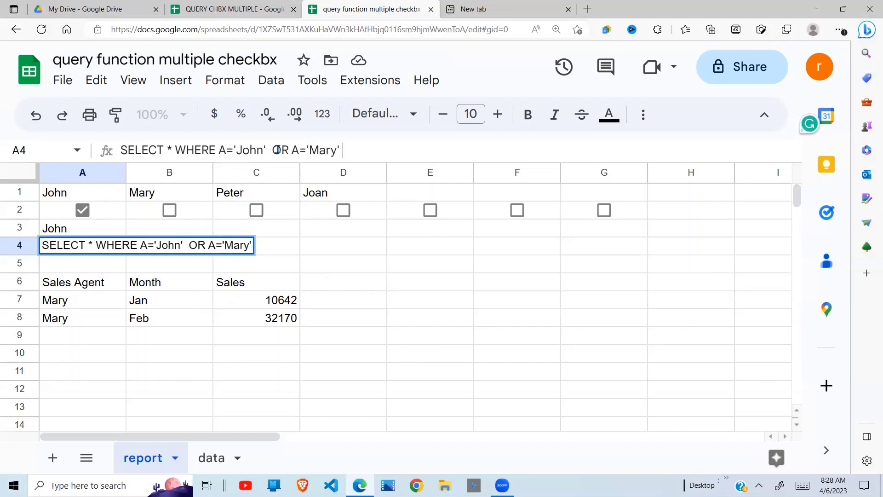
pyautogui.write('r')
pyautogui.press('BackSpace')
pyautogui.press('BackSpace')
pyautogui.write('OR ')
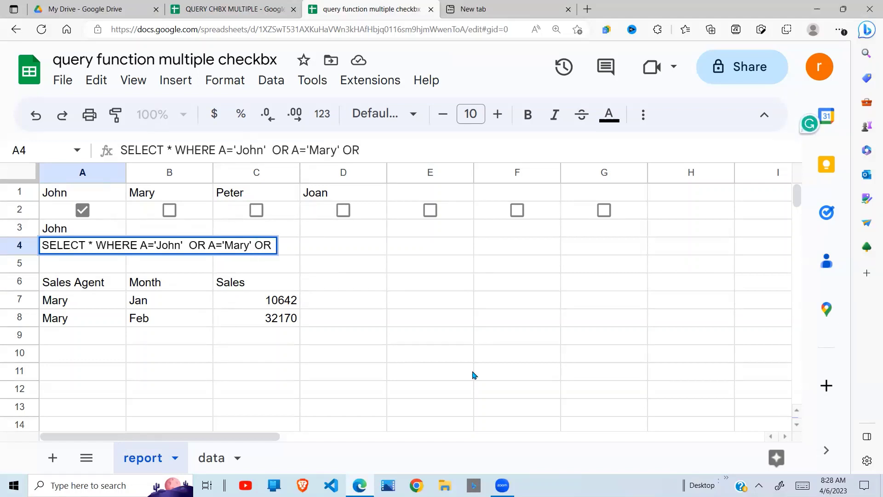
pyautogui.write('a')
pyautogui.press('BackSpace')
pyautogui.write("A='Peter")
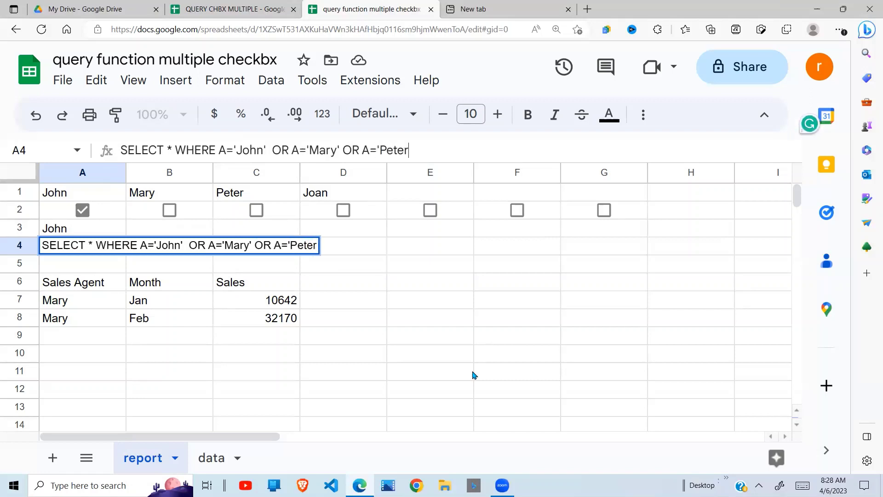
pyautogui.write("'")
pyautogui.press('Return')
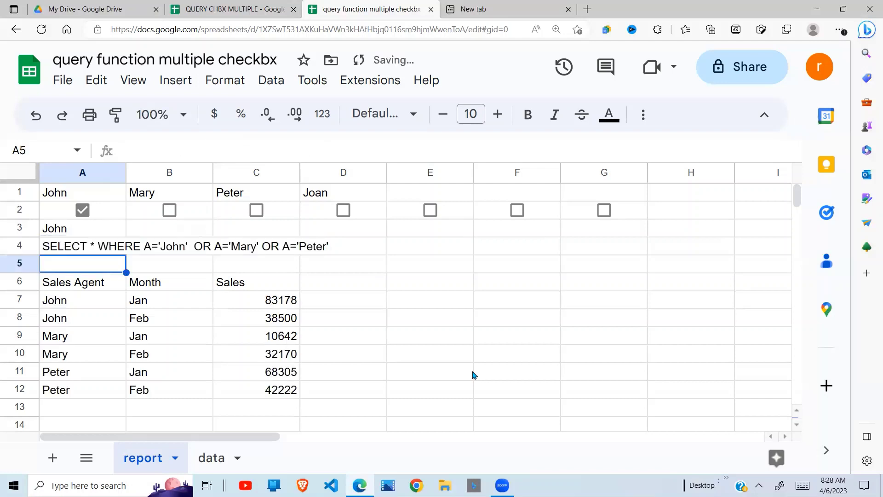
# Step: Check the John, Mary and Peter result rows, then add a space after each OR in A4
pyautogui.click(92, 317)
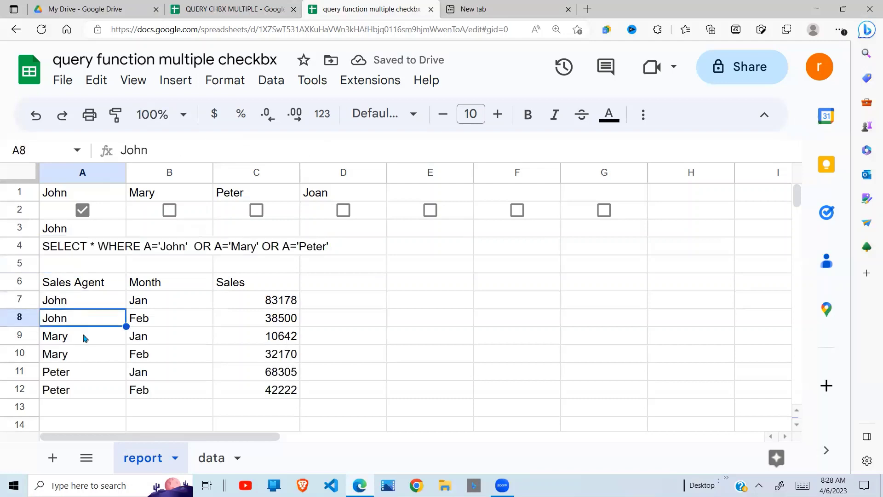
pyautogui.click(86, 338)
pyautogui.click(77, 372)
pyautogui.click(64, 251)
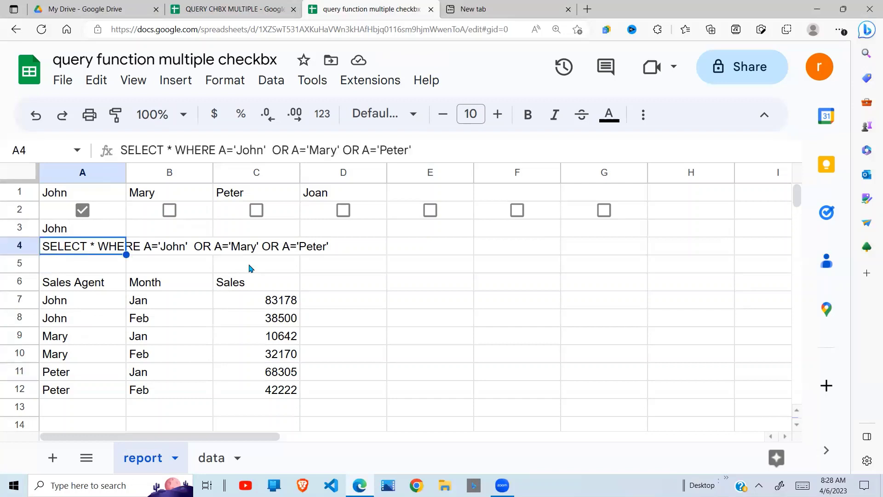
pyautogui.click(292, 155)
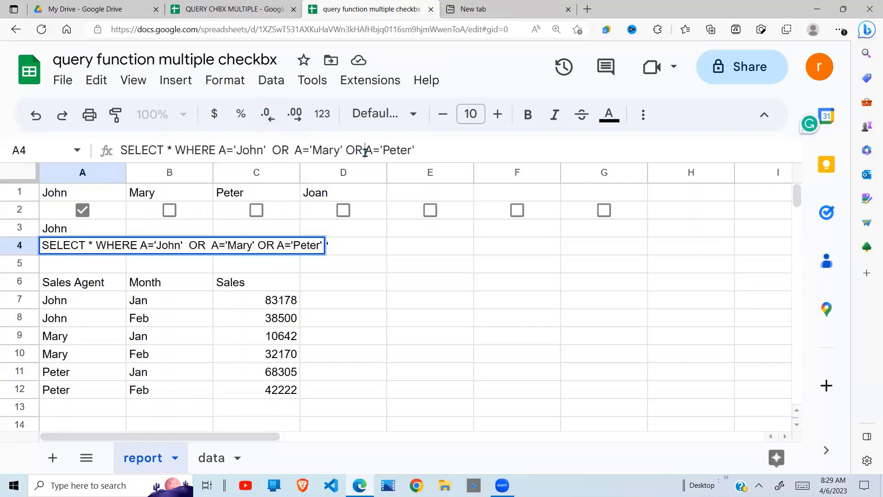
pyautogui.click(366, 152)
pyautogui.press('Return')
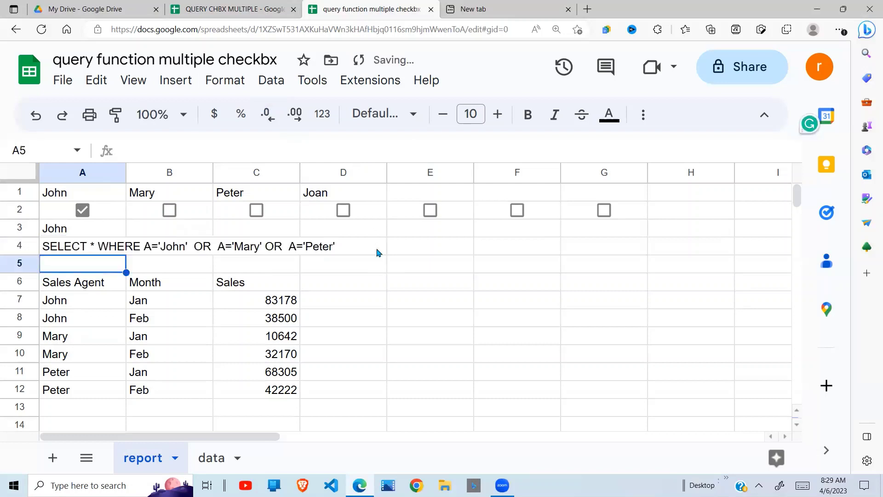
# Step: Review the A4 query and A3's filter formula, then select A4:D4
pyautogui.click(164, 322)
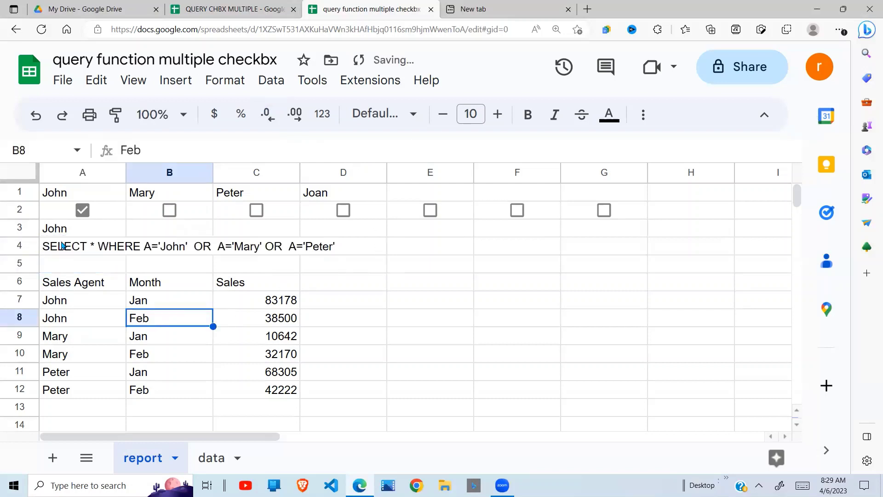
pyautogui.click(65, 246)
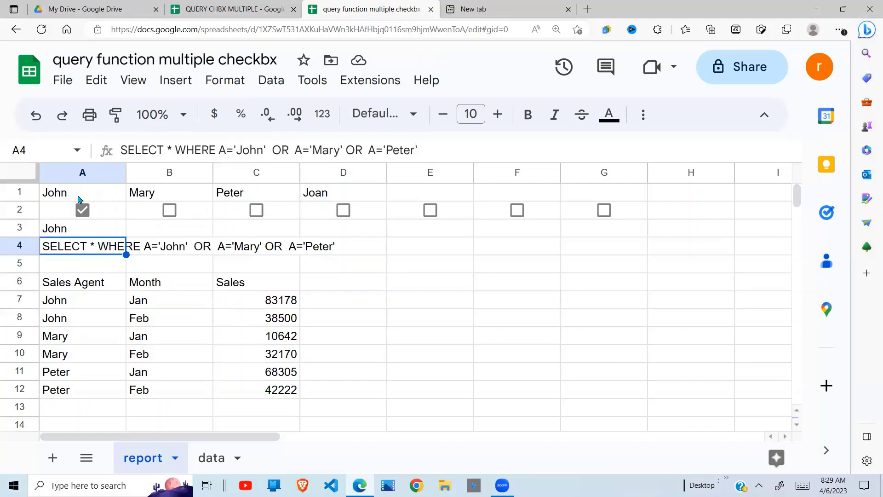
pyautogui.click(82, 233)
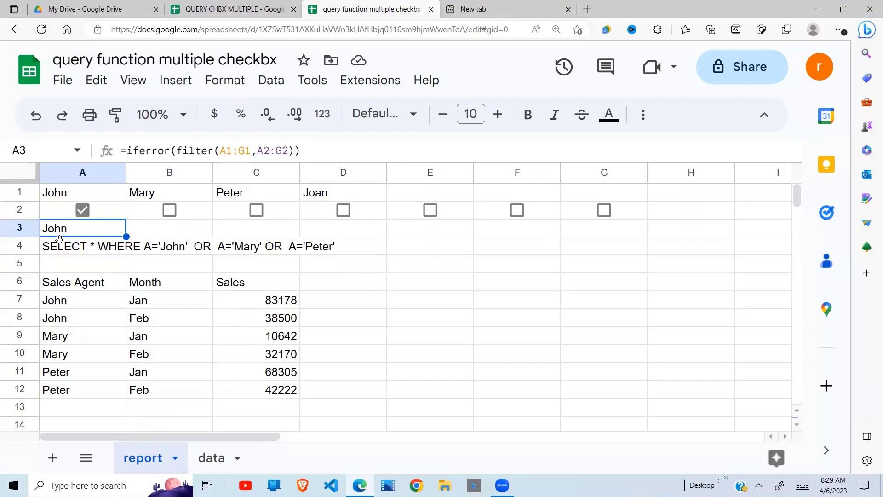
pyautogui.moveTo(107, 250); pyautogui.dragTo(332, 250)
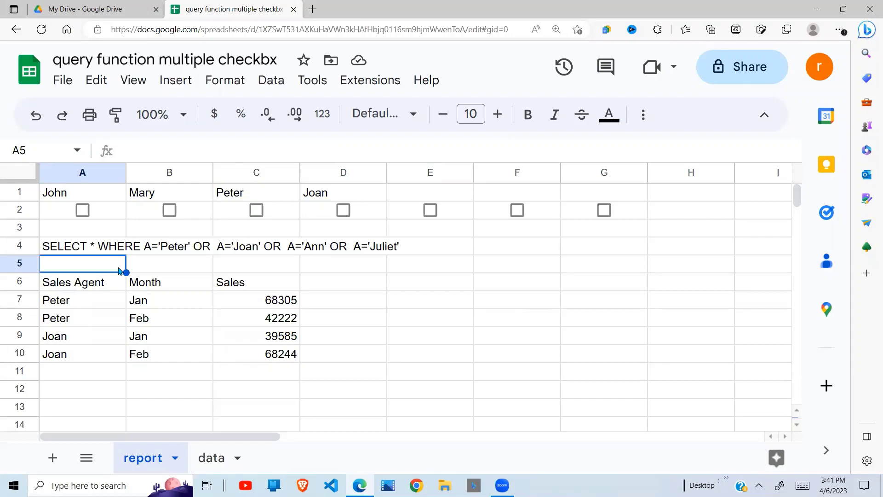
# Step: Begin A5's formula with the string ="SELECT * WHERE A=' including the single quote
pyautogui.write('=')
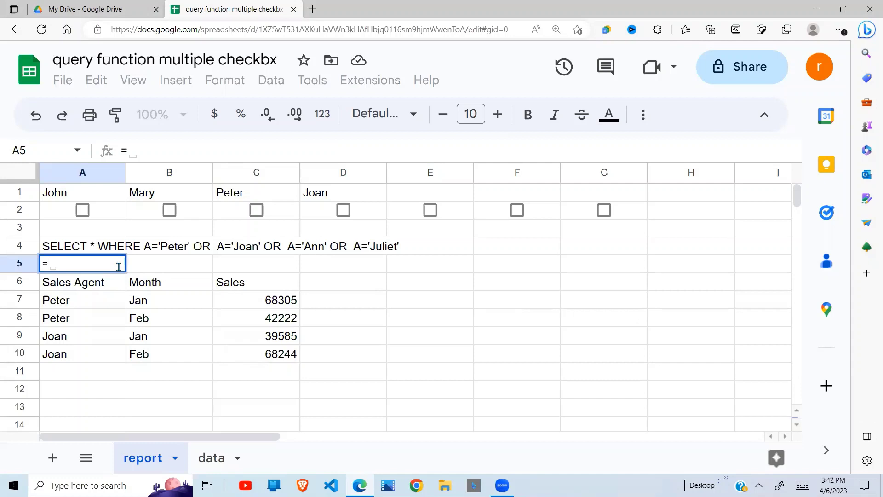
pyautogui.write('"')
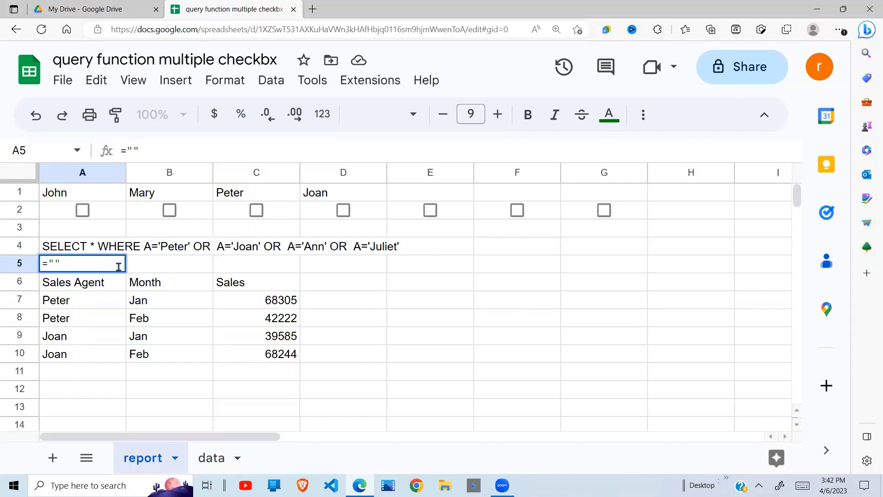
pyautogui.write('SELECT ')
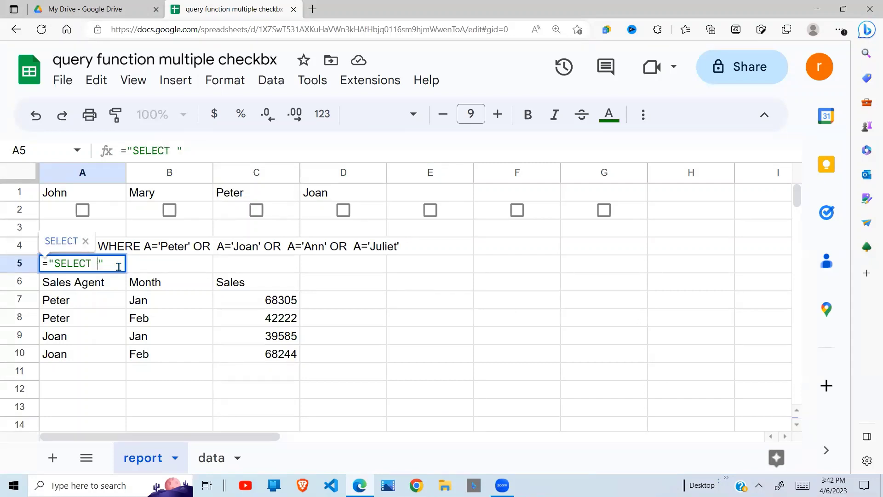
pyautogui.write('* WHERE ')
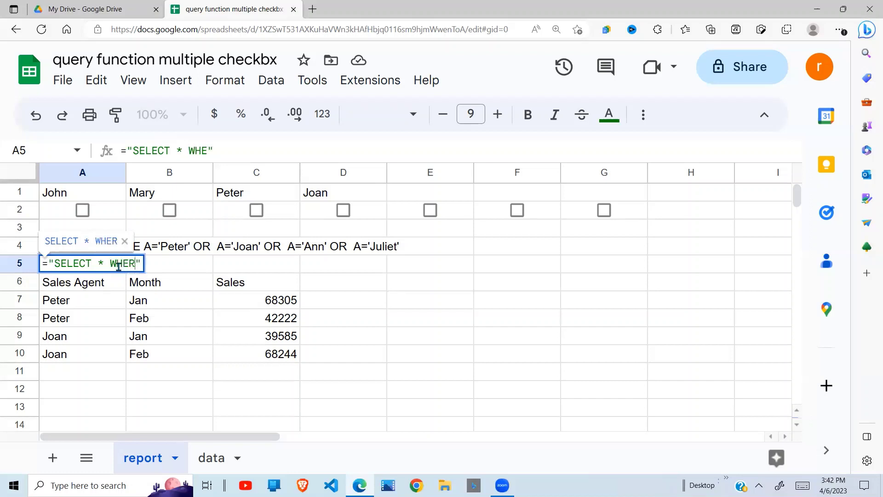
pyautogui.write('A')
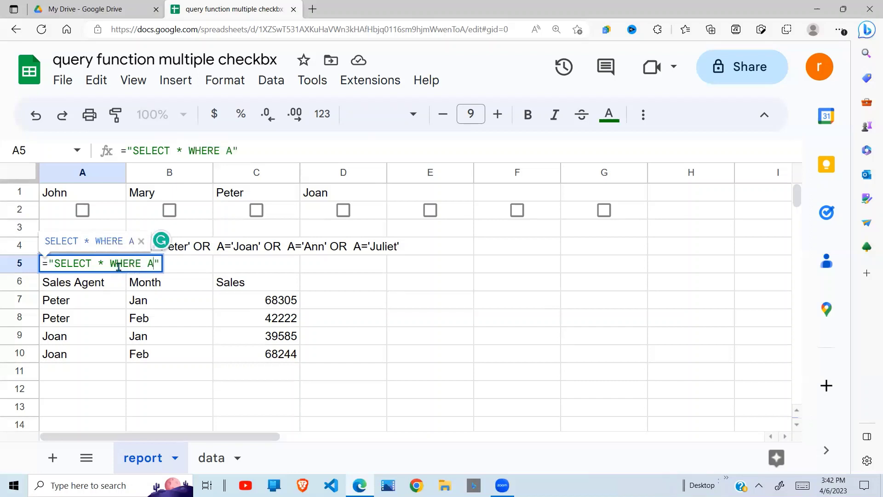
pyautogui.write('=')
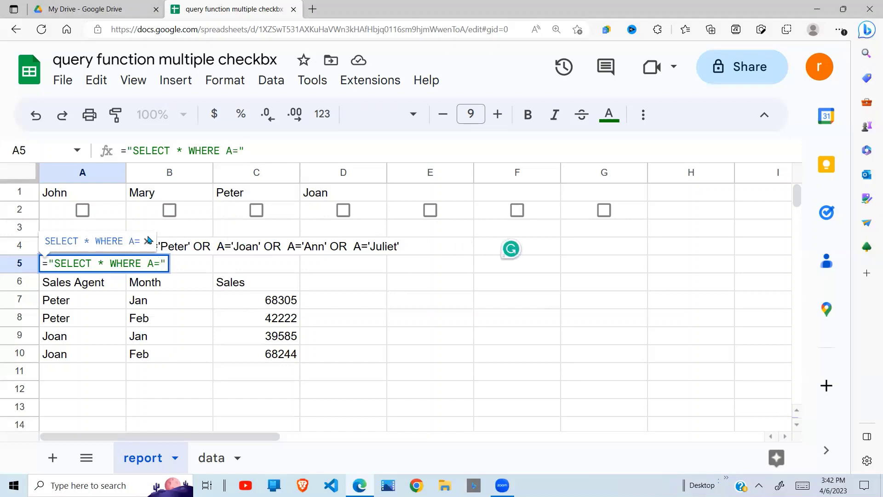
pyautogui.click(148, 241)
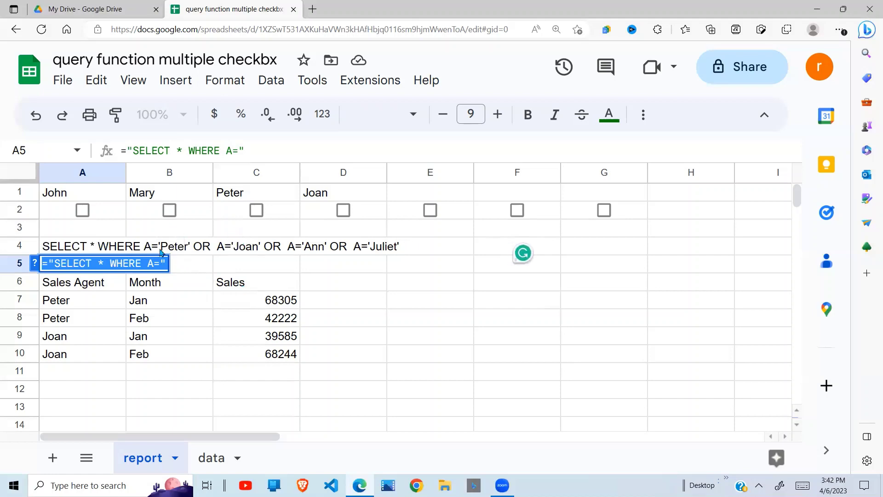
pyautogui.press('Right')
pyautogui.press('Left')
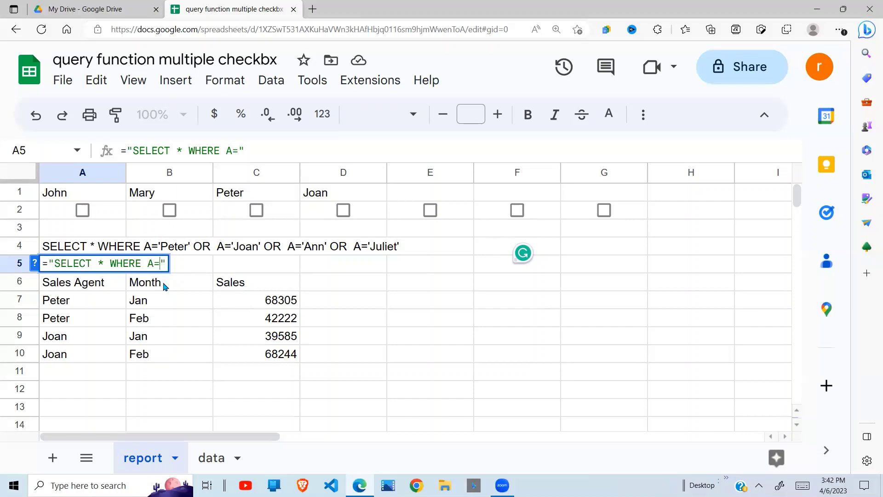
pyautogui.write("'")
# Step: Close the quoted text and append &TEXTJOIN( so A5 reads ="SELECT * WHERE A='"&TEXTJOIN(
pyautogui.write('TEXTJOIN')
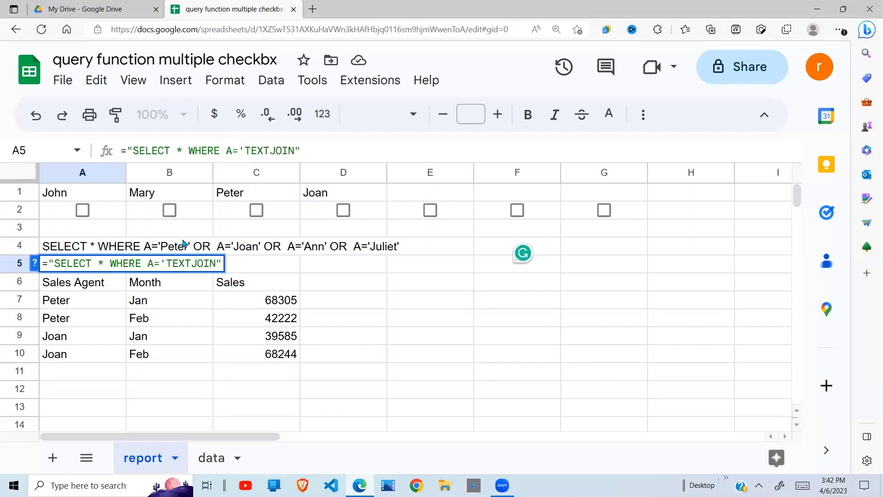
pyautogui.write('(')
pyautogui.click(166, 263)
pyautogui.write('"')
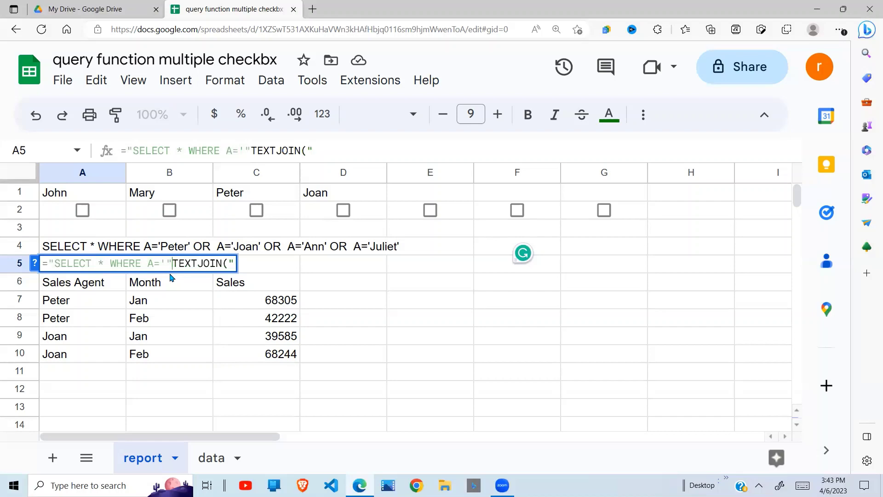
pyautogui.write('&')
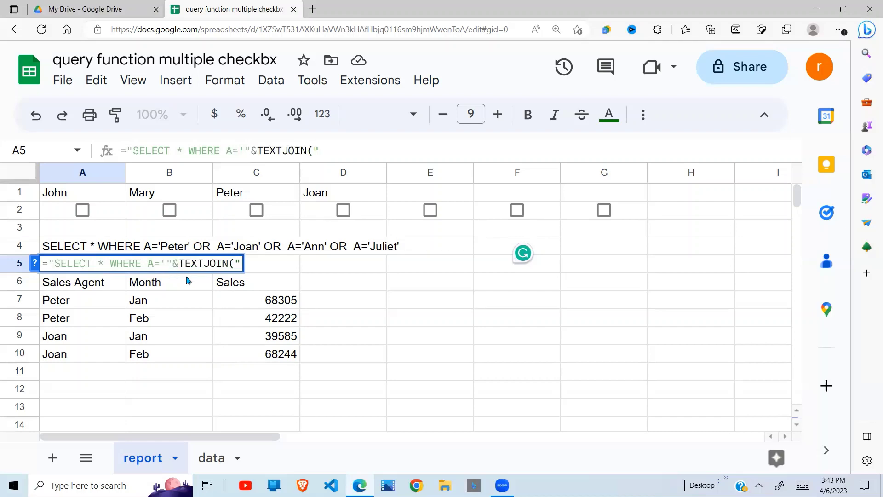
pyautogui.click(234, 264)
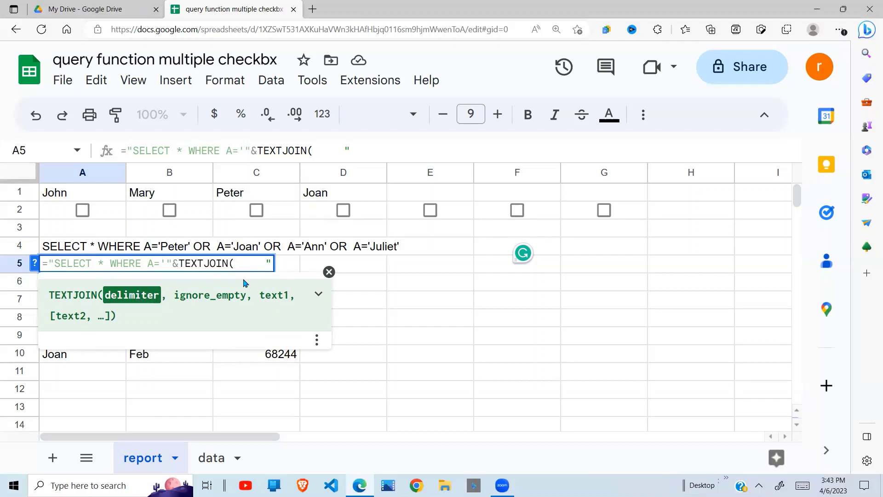
# Step: Give TEXTJOIN the delimiter ' OR A=', TRUE for ignoring empties, and the range A3:G3
pyautogui.write('"')
pyautogui.write('"')
pyautogui.write("' or")
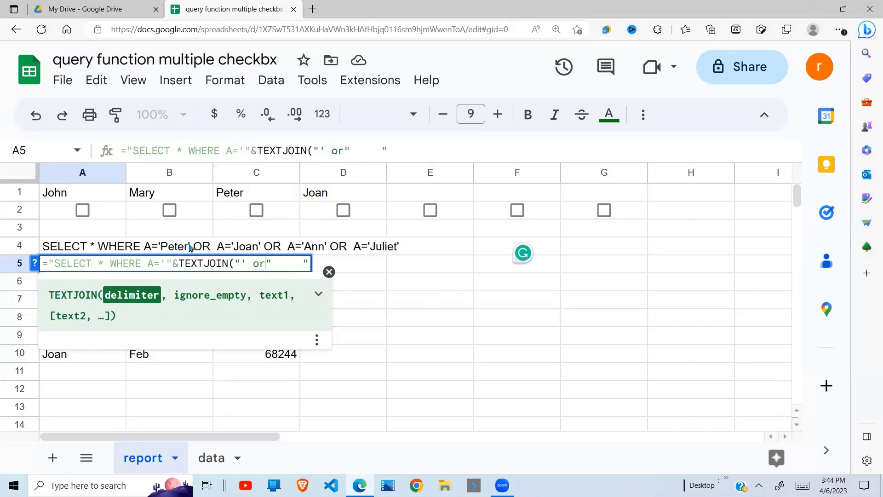
pyautogui.press('BackSpace')
pyautogui.press('BackSpace')
pyautogui.write('OR A=')
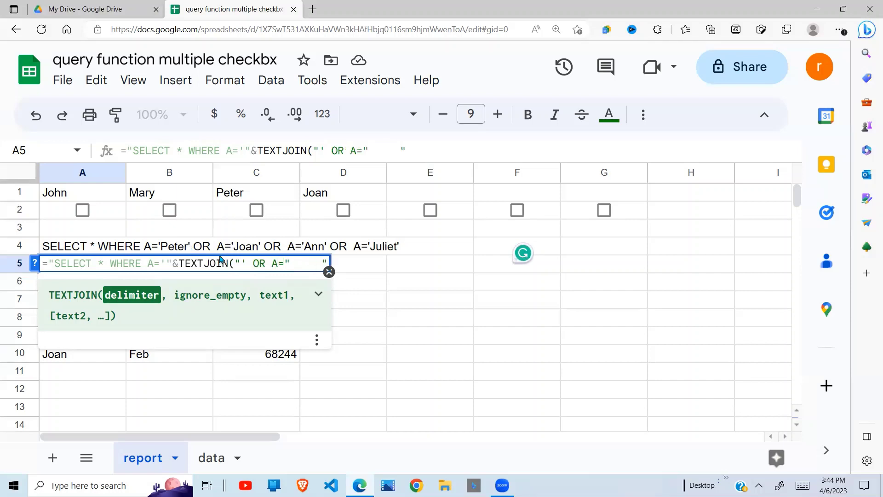
pyautogui.write("'")
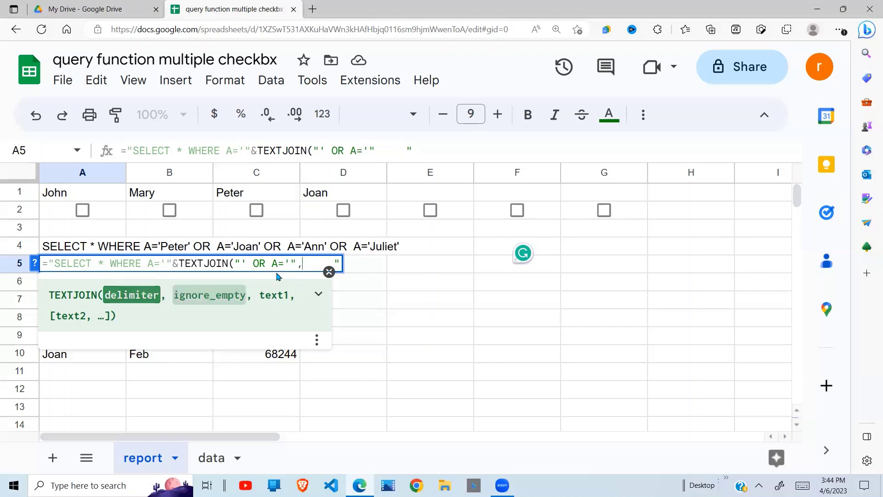
pyautogui.write(',')
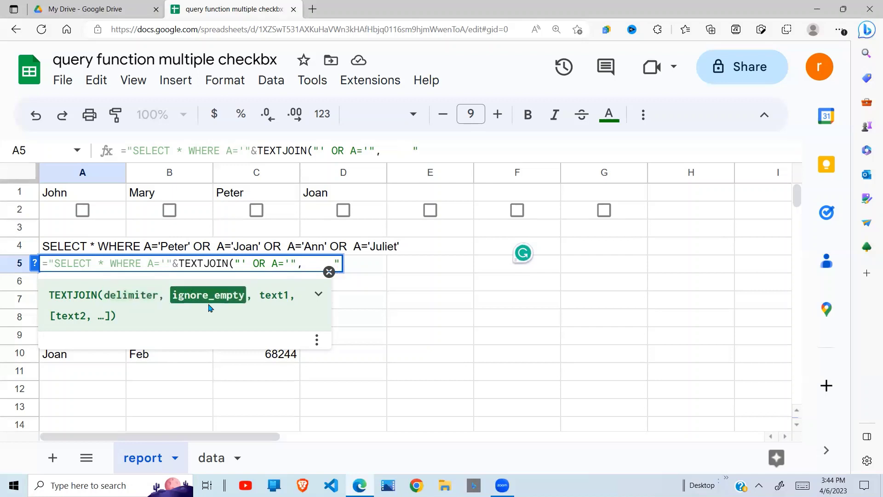
pyautogui.write('TRUE')
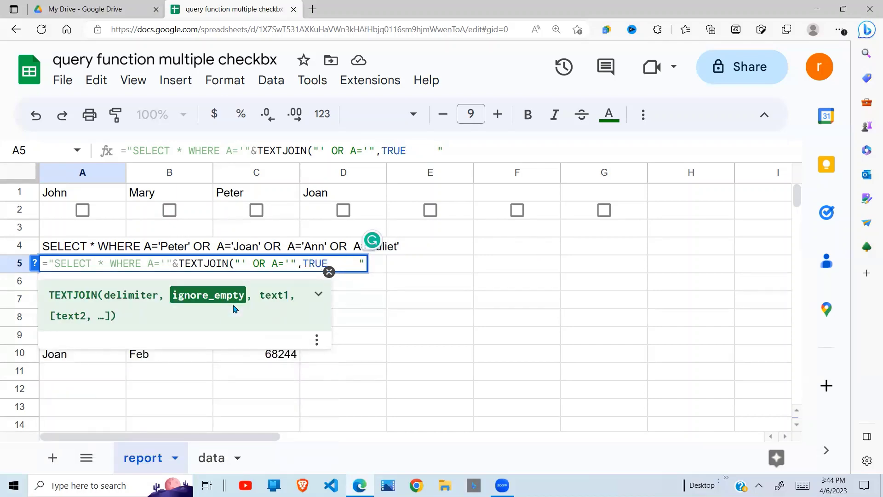
pyautogui.write(',')
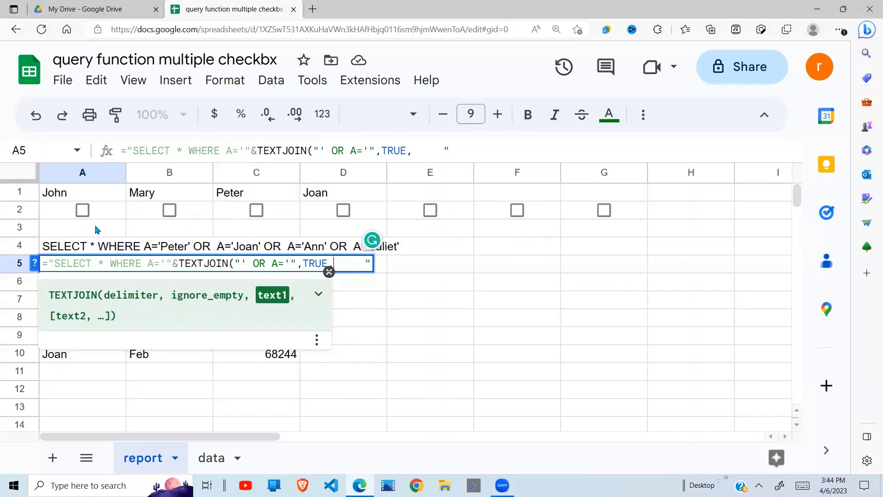
pyautogui.moveTo(92, 230); pyautogui.dragTo(596, 233)
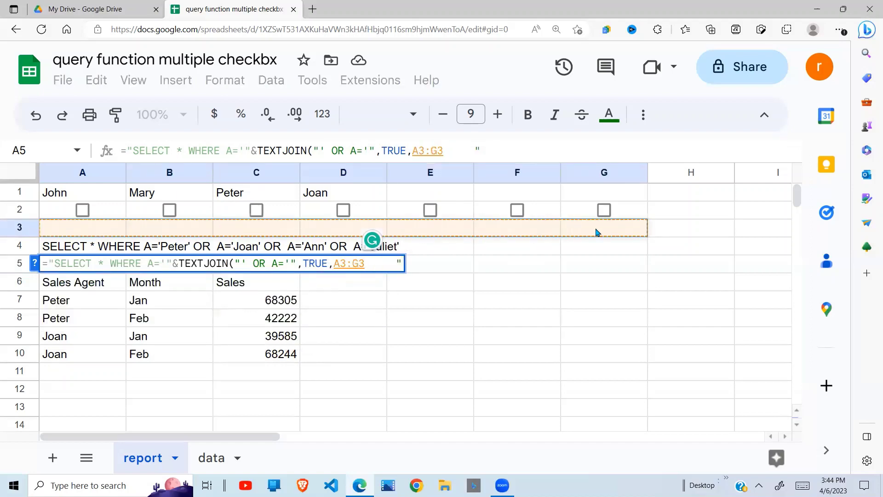
pyautogui.write(')')
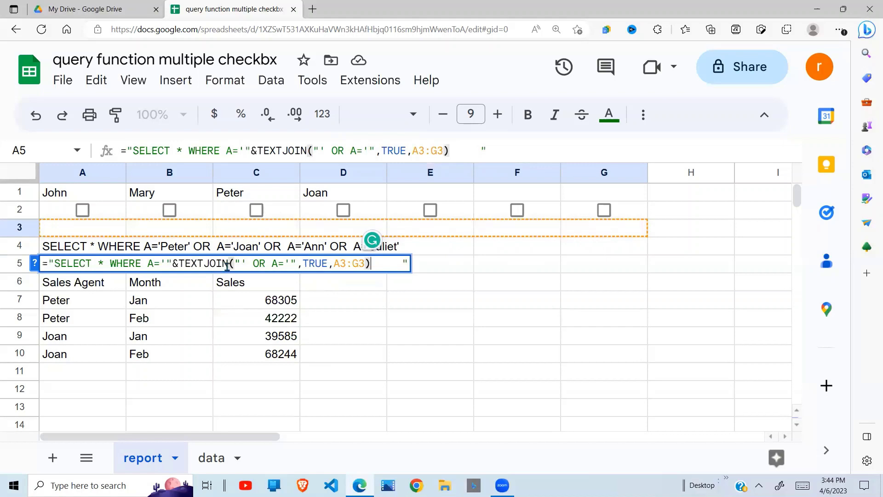
# Step: Append &"'" to close the query string and commit A5's formula
pyautogui.write('&')
pyautogui.moveTo(182, 267); pyautogui.dragTo(168, 266)
pyautogui.click(178, 266)
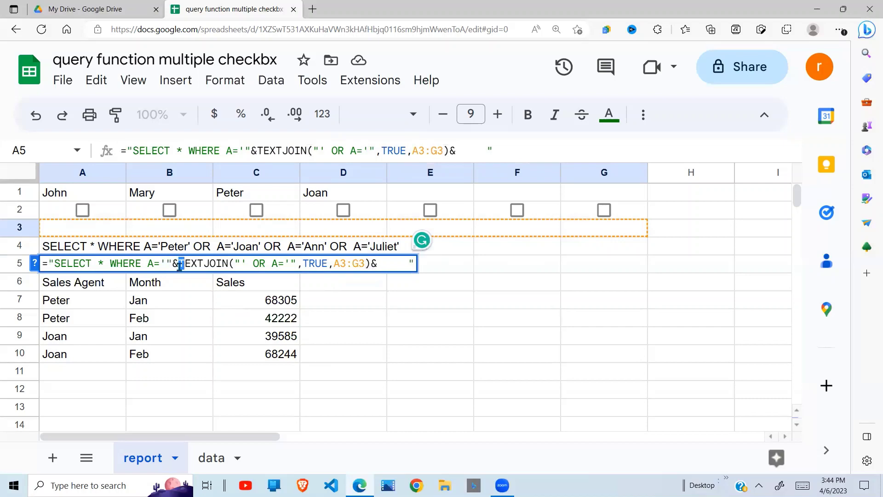
pyautogui.click(377, 266)
pyautogui.write('""')
pyautogui.press('BackSpace')
pyautogui.write("'")
pyautogui.press('Return')
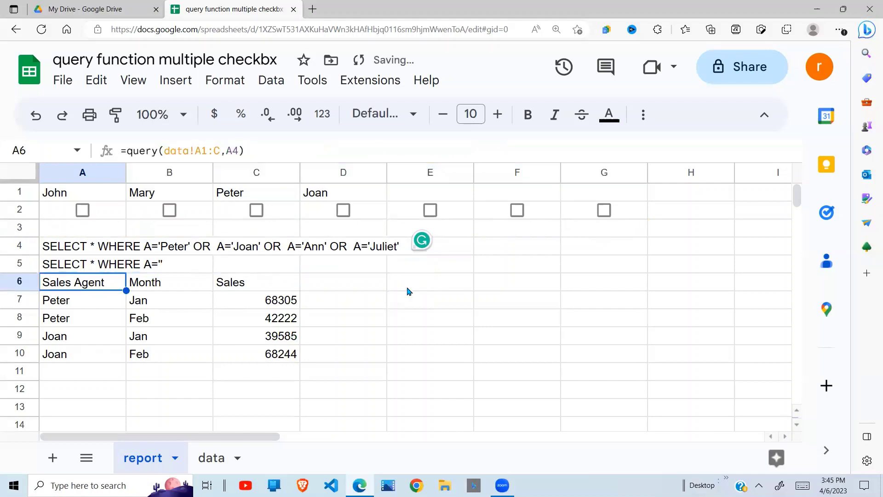
# Step: Tick John, Mary, Peter and Joan, then untick all but Joan so A5 reads SELECT * WHERE A='Joan'
pyautogui.click(88, 266)
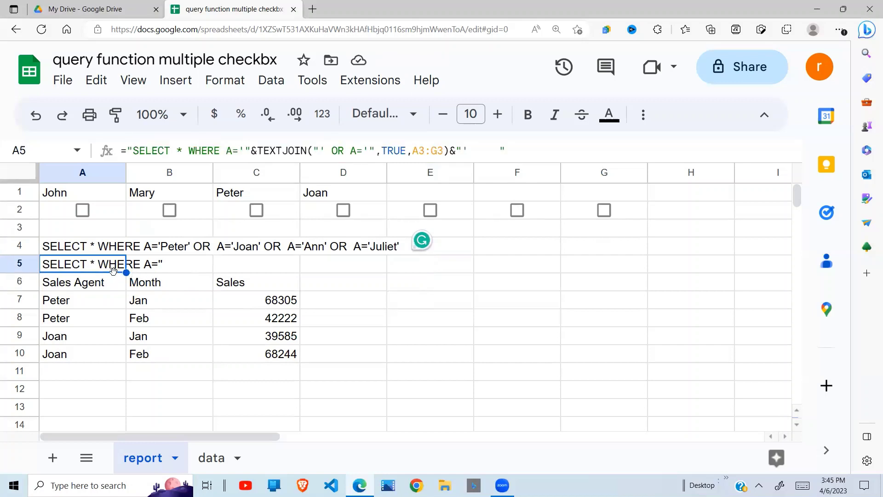
pyautogui.click(81, 210)
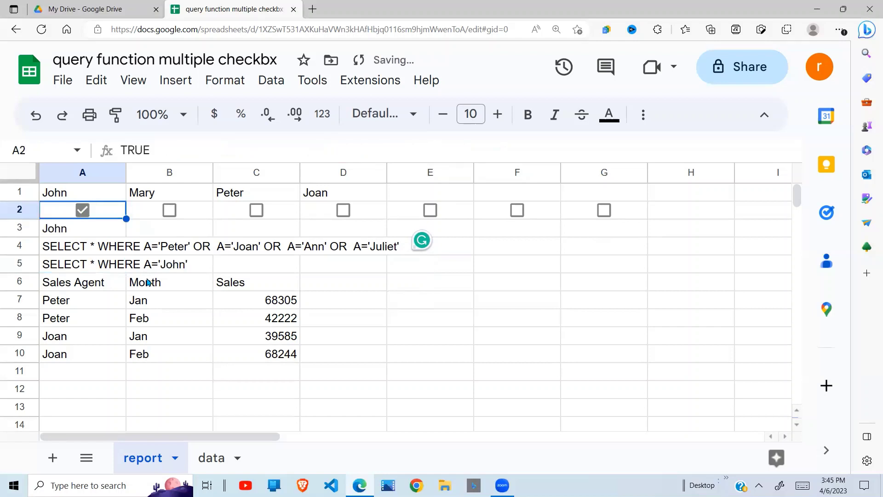
pyautogui.click(169, 210)
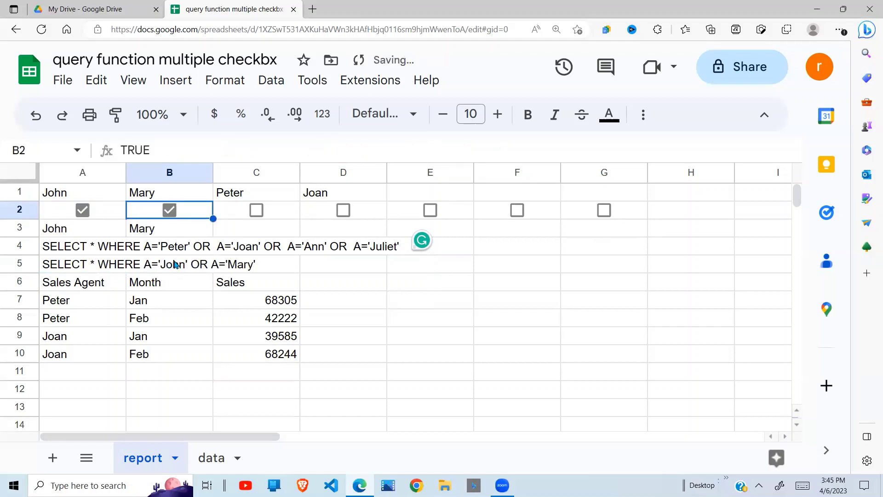
pyautogui.click(256, 210)
pyautogui.click(343, 210)
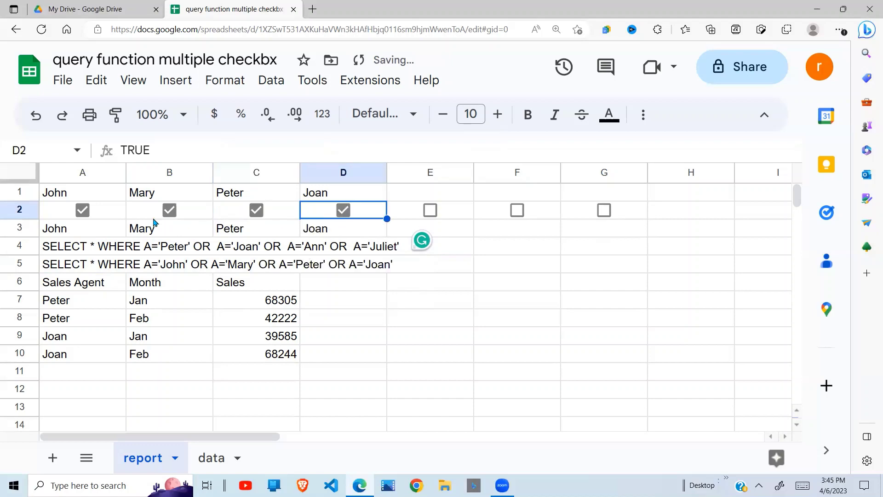
pyautogui.click(169, 210)
pyautogui.click(82, 210)
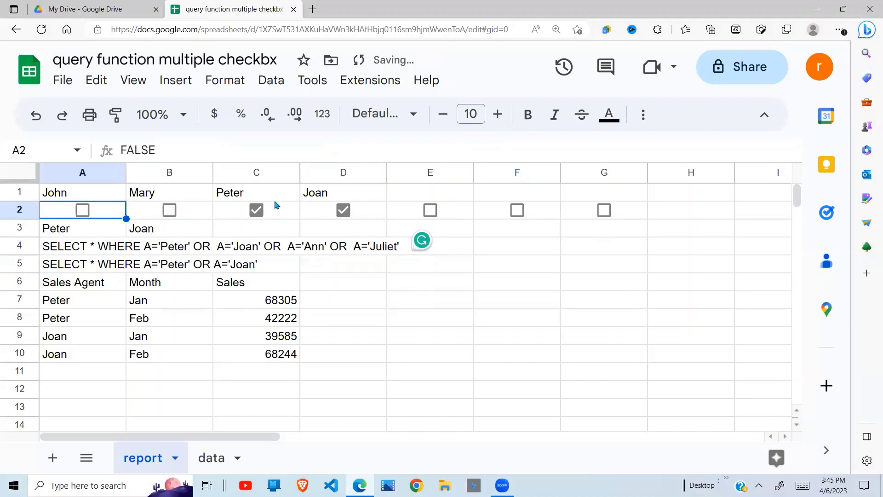
pyautogui.click(256, 211)
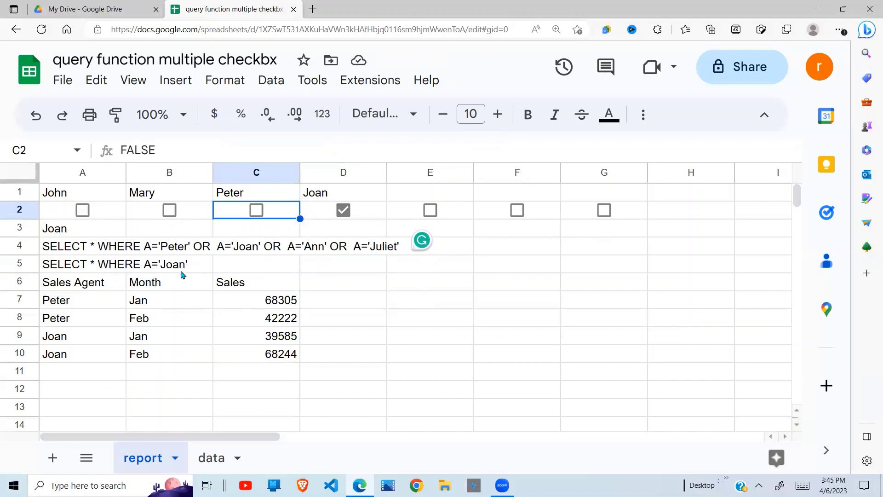
# Step: Remove A5's trailing spaces and copy its TEXTJOIN string expression
pyautogui.click(99, 266)
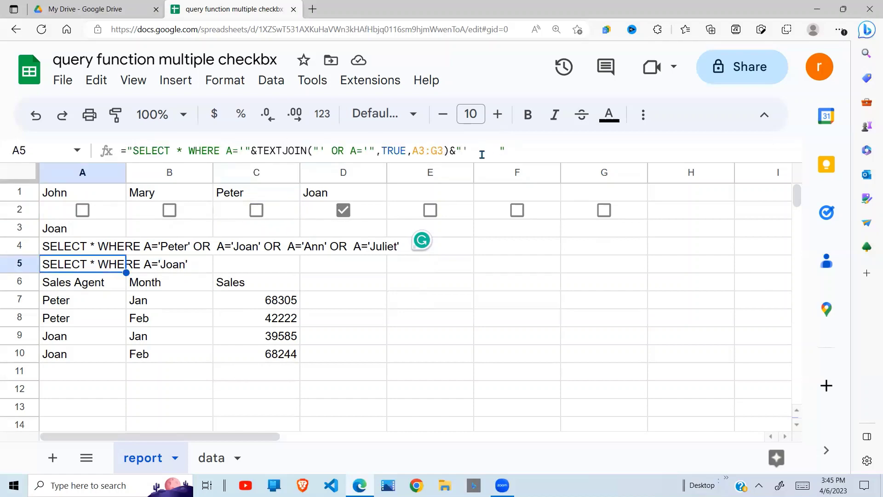
pyautogui.click(467, 151)
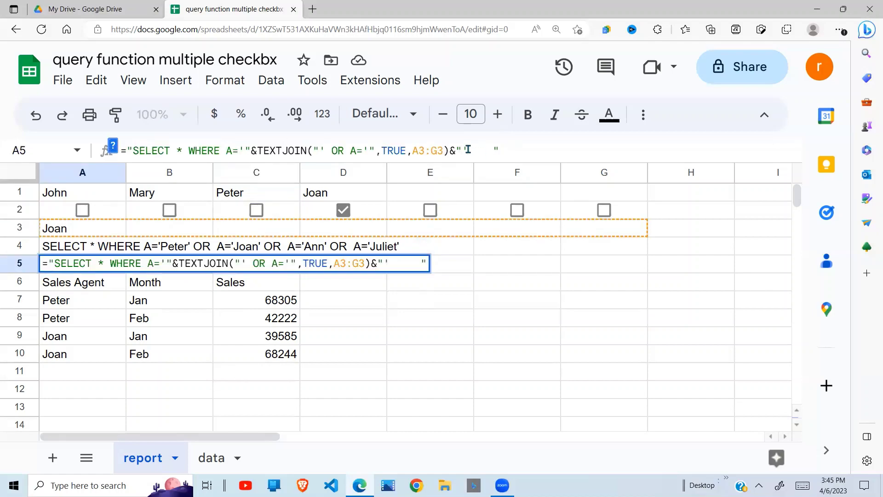
pyautogui.press('Delete')
pyautogui.press('Delete')
pyautogui.press('Delete')
pyautogui.press('Delete')
pyautogui.press('Delete')
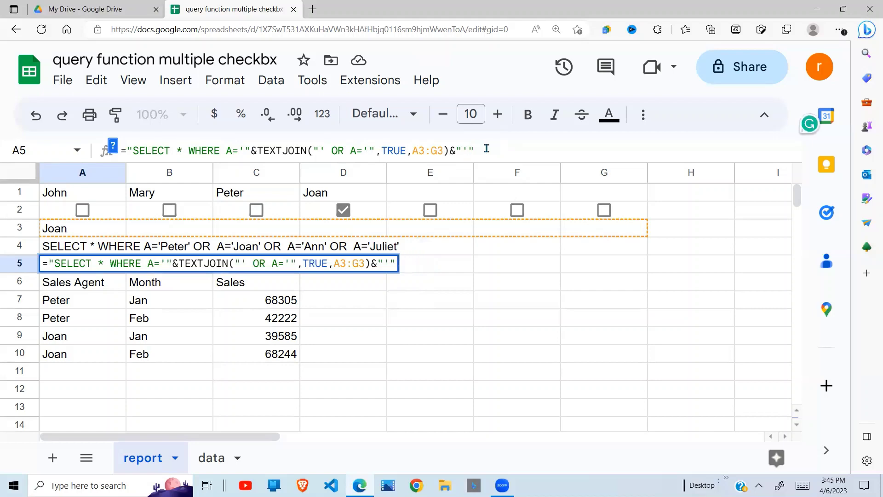
pyautogui.moveTo(486, 148); pyautogui.dragTo(126, 159)
pyautogui.hotkey('ctrl', 'c')
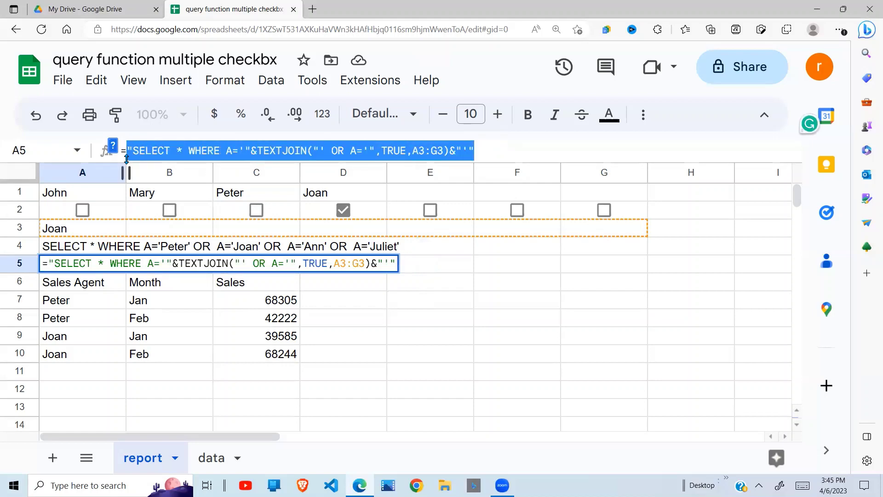
pyautogui.press('Escape')
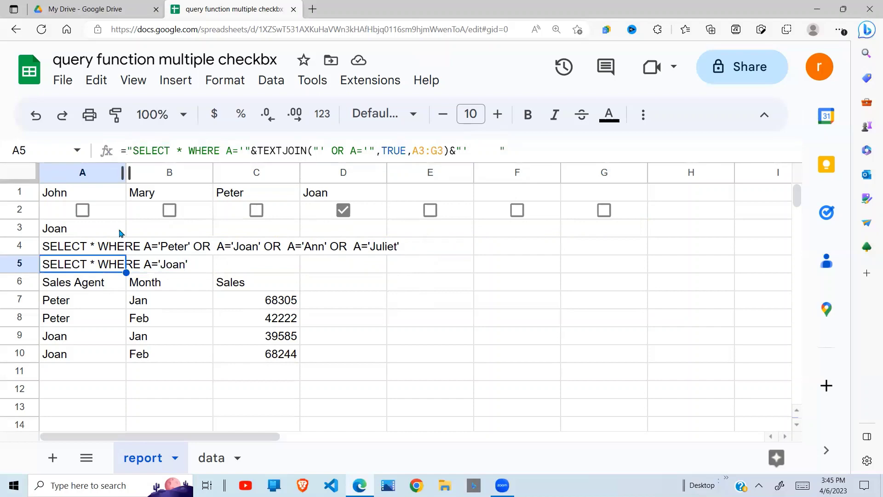
# Step: Replace A6's A4 reference with the pasted expression, returning Joan's Jan 39585 and Feb 68244 rows
pyautogui.click(90, 285)
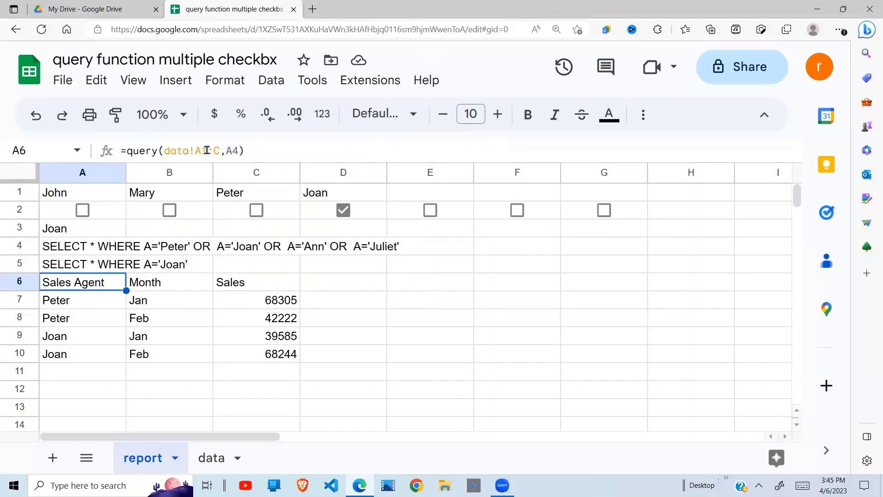
pyautogui.click(238, 152)
pyautogui.press('BackSpace')
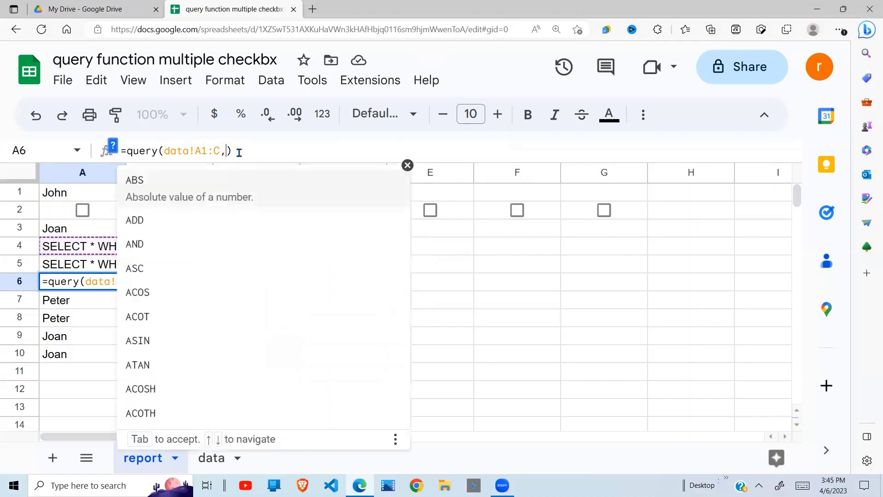
pyautogui.press('BackSpace')
pyautogui.hotkey('ctrl', 'v')
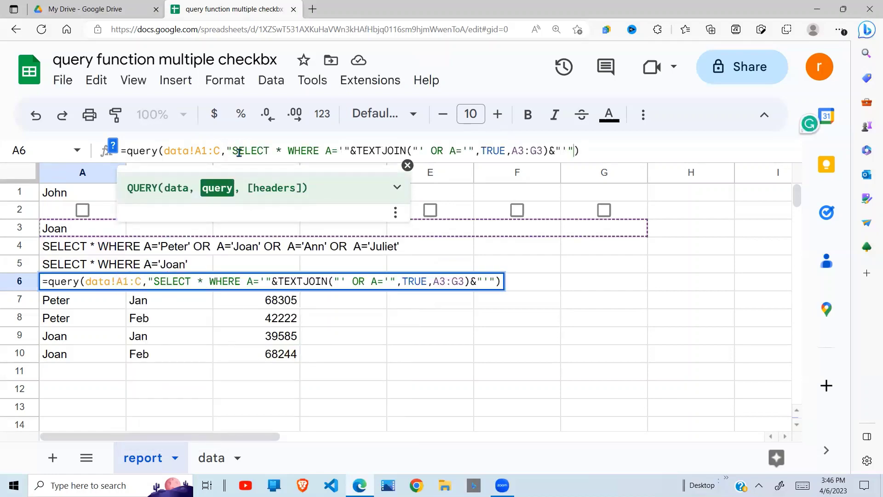
pyautogui.press('Return')
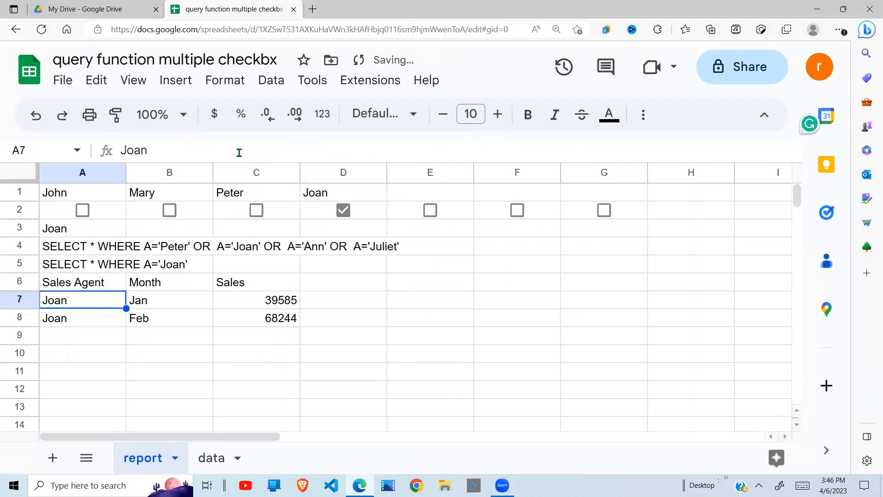
# Step: Delete the helper formulas in A4 and A5 and check the first result in A7
pyautogui.click(72, 246)
pyautogui.press('Delete')
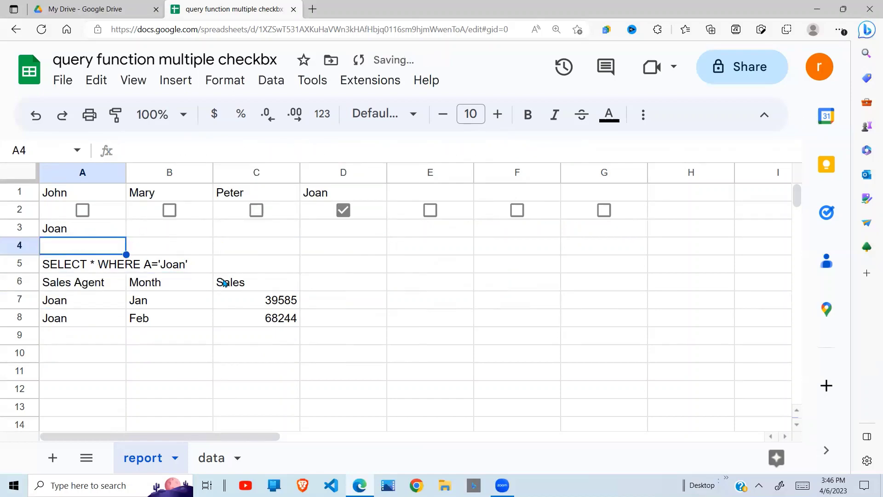
pyautogui.click(63, 267)
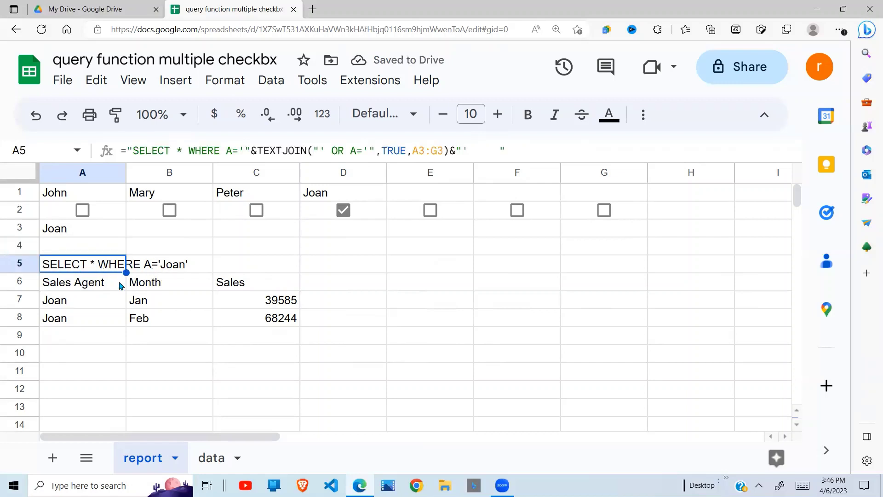
pyautogui.press('Delete')
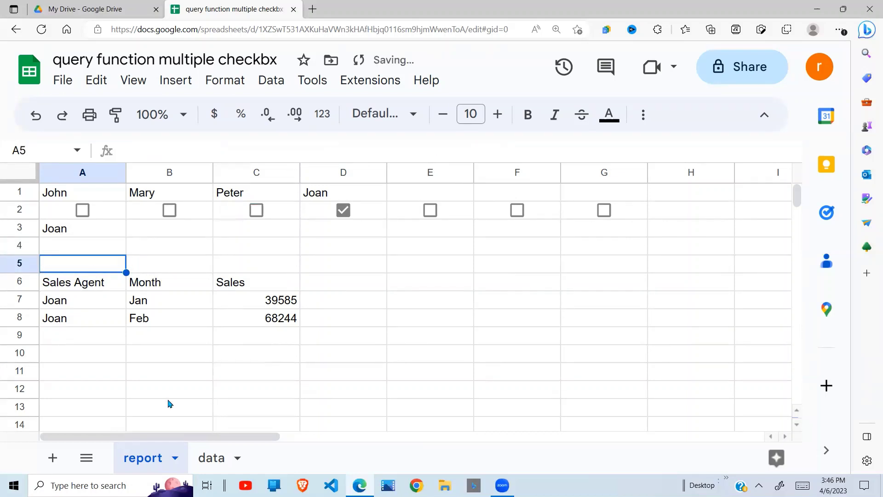
pyautogui.click(297, 387)
pyautogui.click(71, 299)
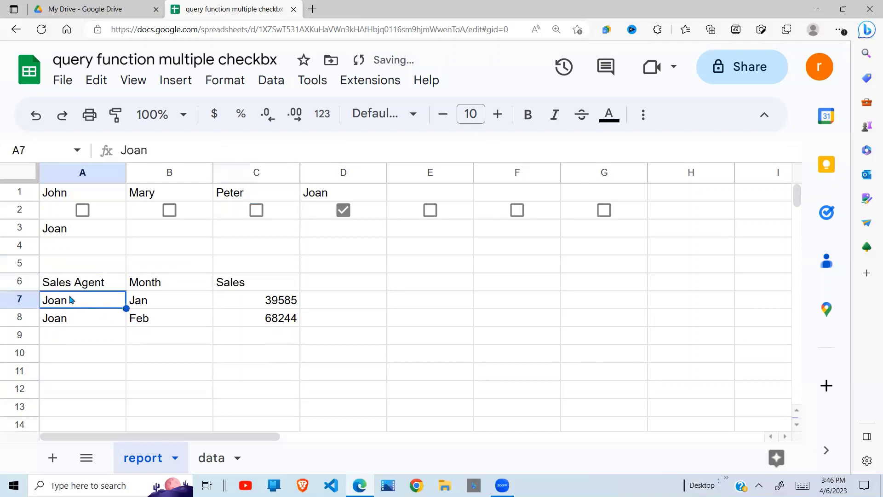
# Step: Toggle the agent checkboxes, ending with only John and Mary ticked
pyautogui.click(343, 211)
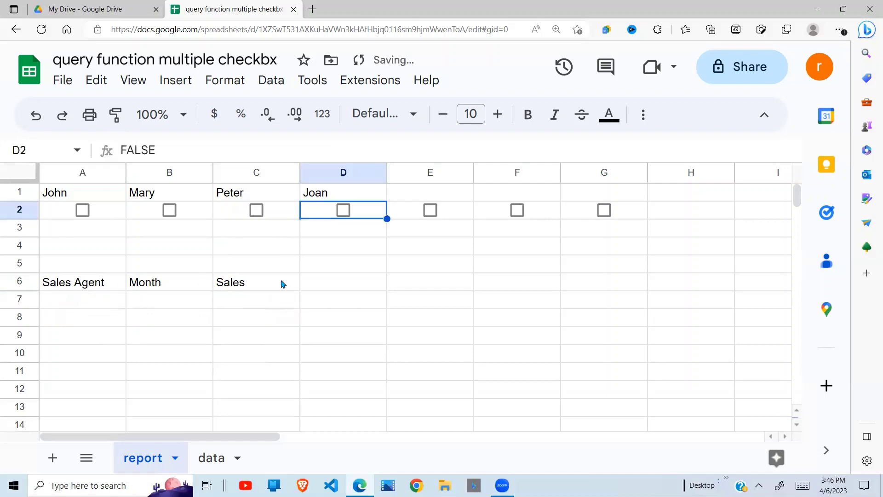
pyautogui.click(256, 211)
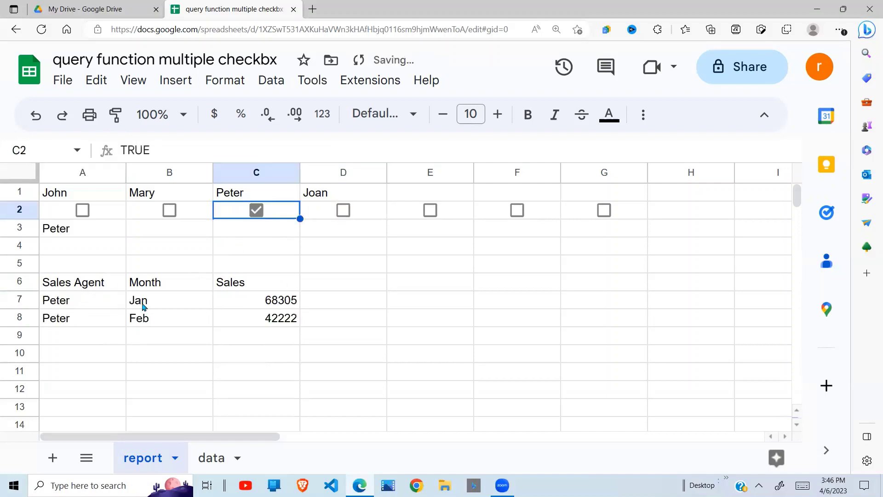
pyautogui.click(257, 210)
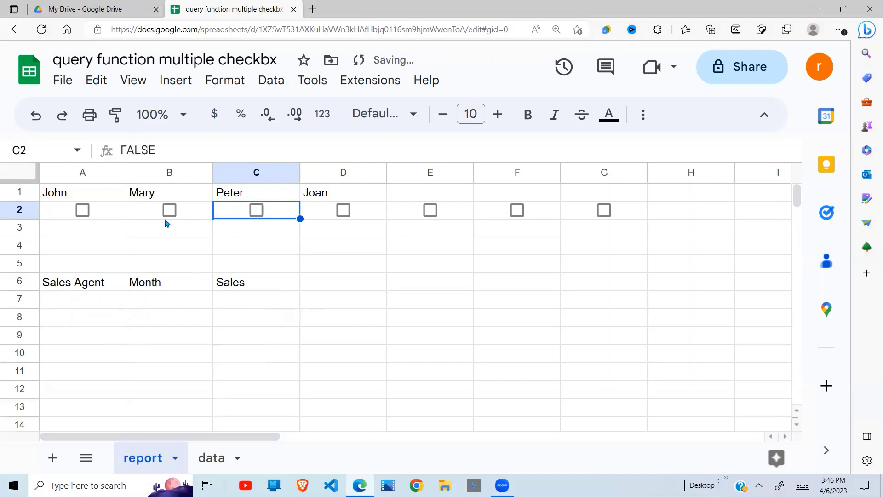
pyautogui.click(168, 211)
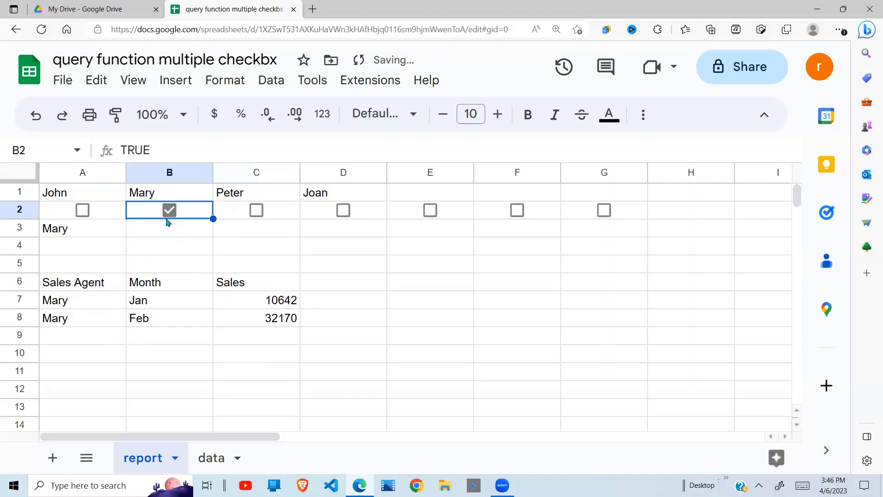
pyautogui.click(83, 211)
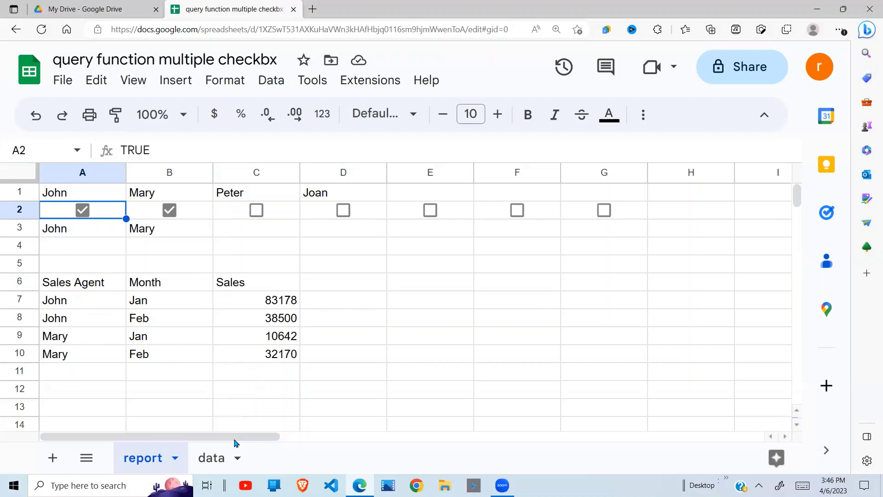
pyautogui.click(94, 374)
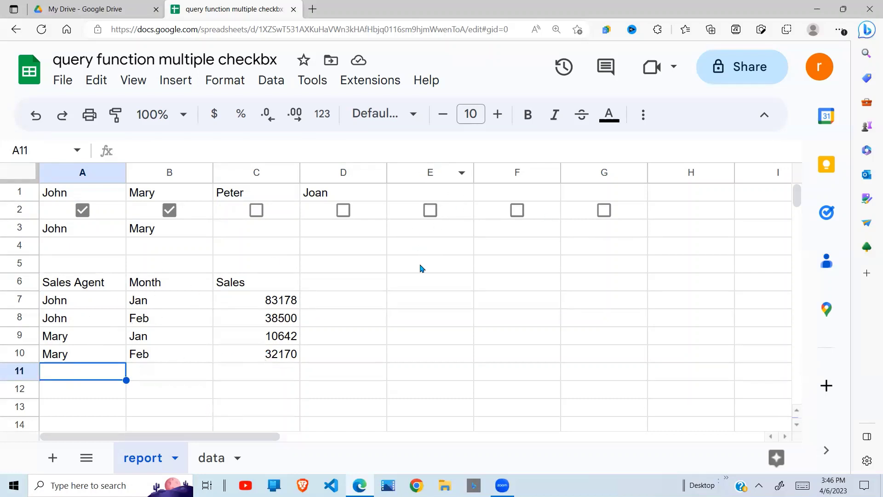
# Step: On the data sheet, enter Juliet, Jan, 64740 in A10:C10, then return to the report
pyautogui.click(211, 460)
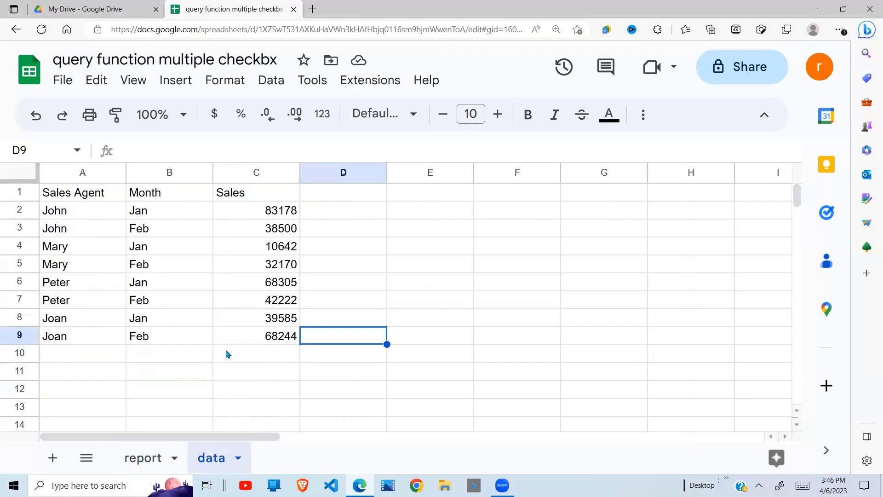
pyautogui.click(102, 353)
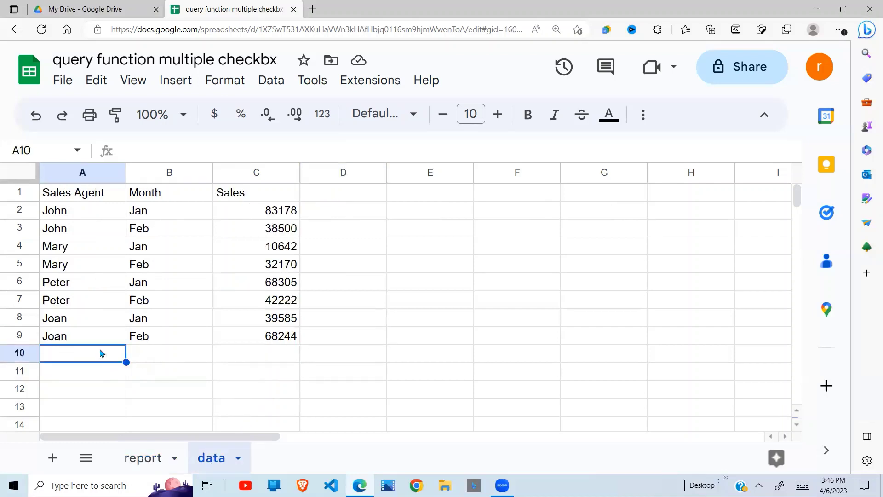
pyautogui.write('Juliet')
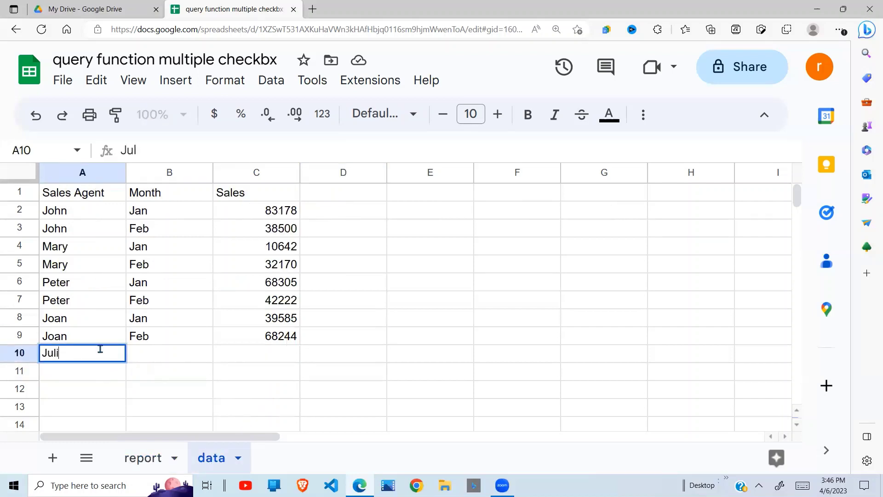
pyautogui.click(176, 358)
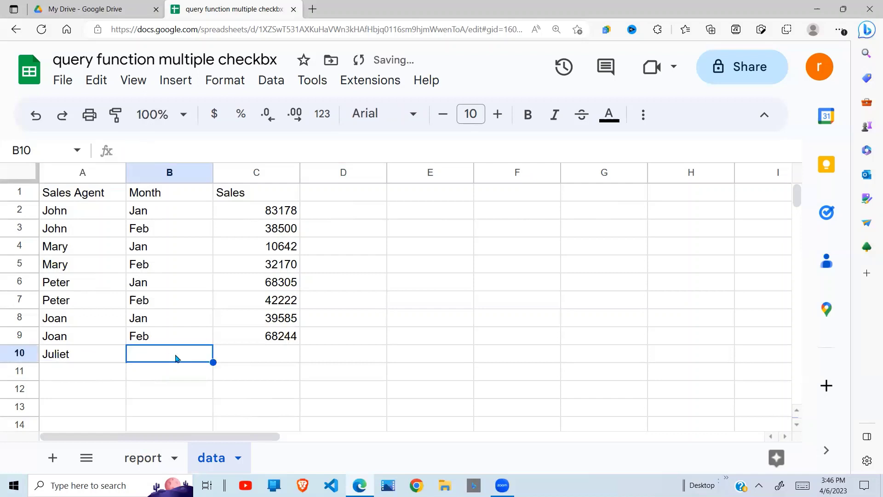
pyautogui.write('Jan')
pyautogui.click(277, 344)
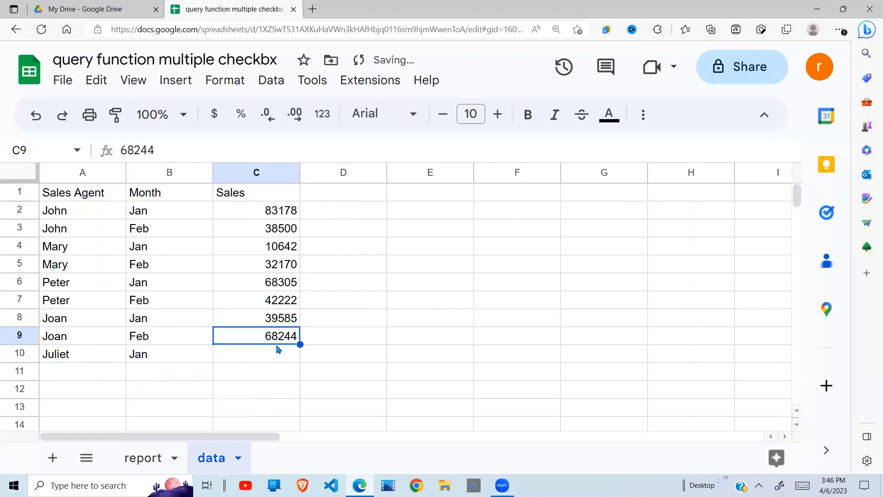
pyautogui.click(278, 349)
pyautogui.write('6474')
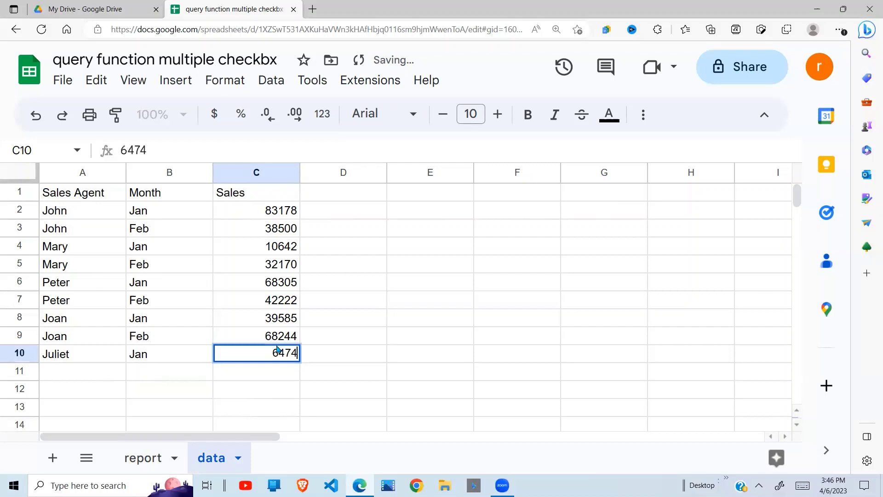
pyautogui.write('0')
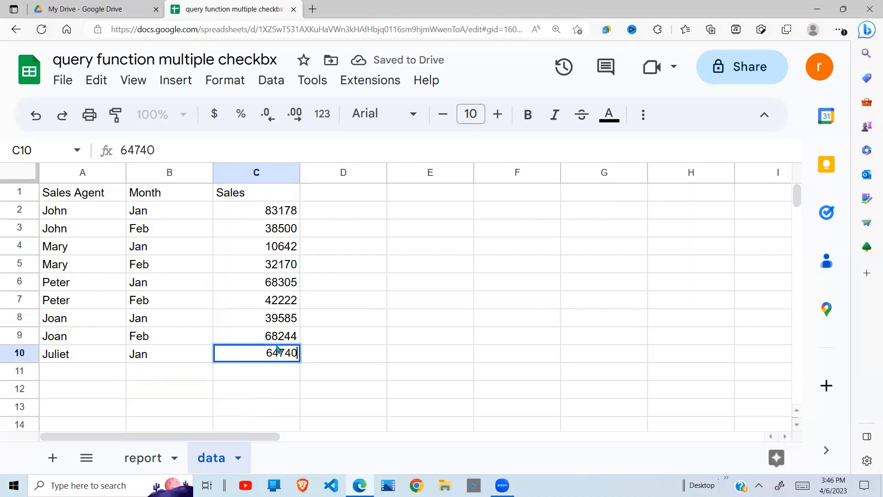
pyautogui.click(161, 337)
pyautogui.click(149, 457)
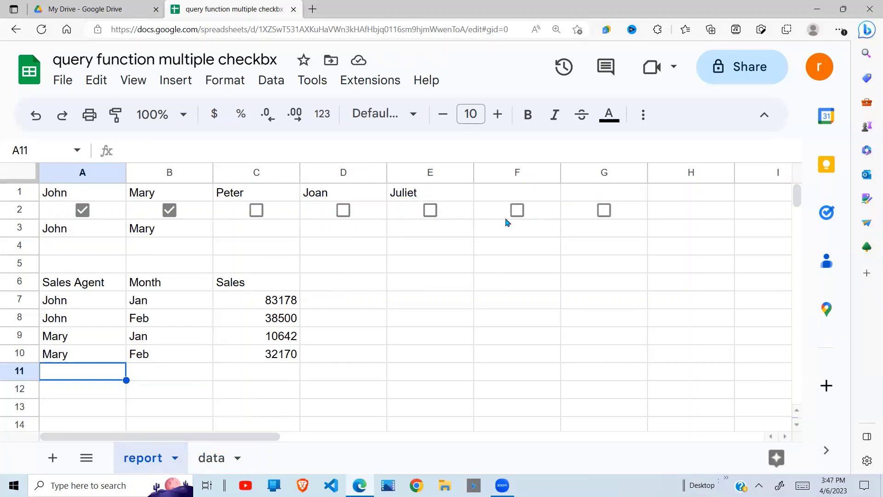
# Step: Tick Juliet's checkbox in E2 so her Jan 64740 sale joins the report
pyautogui.click(430, 210)
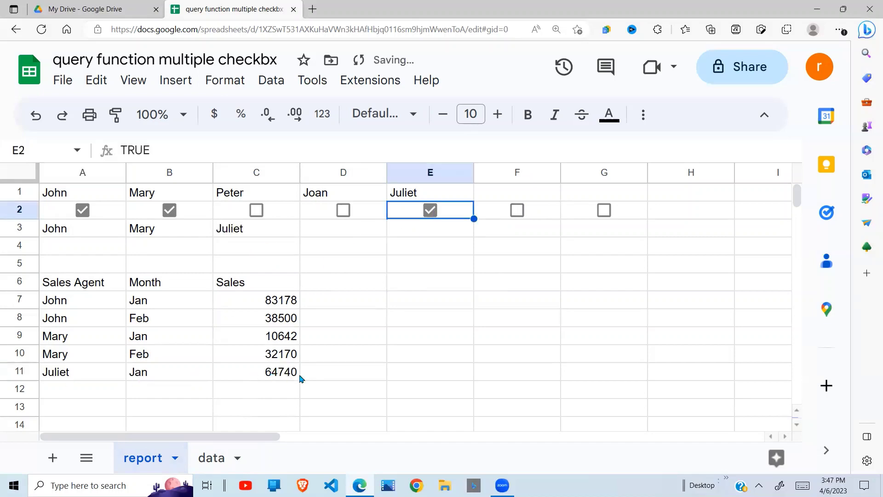